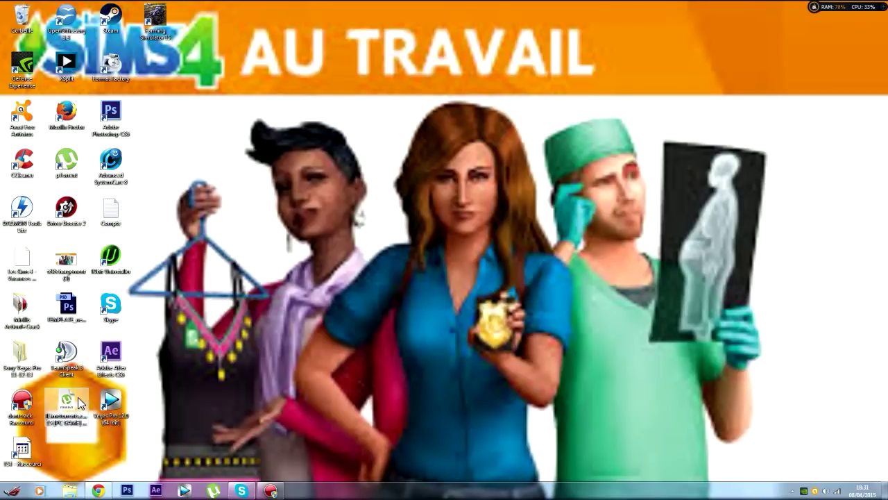
Step: Switch to Chrome and reorder the tabs to µTorrent, DAEMON Tools and the Sims 4 add-on page, with the µTorrent page active
left_click(98, 490)
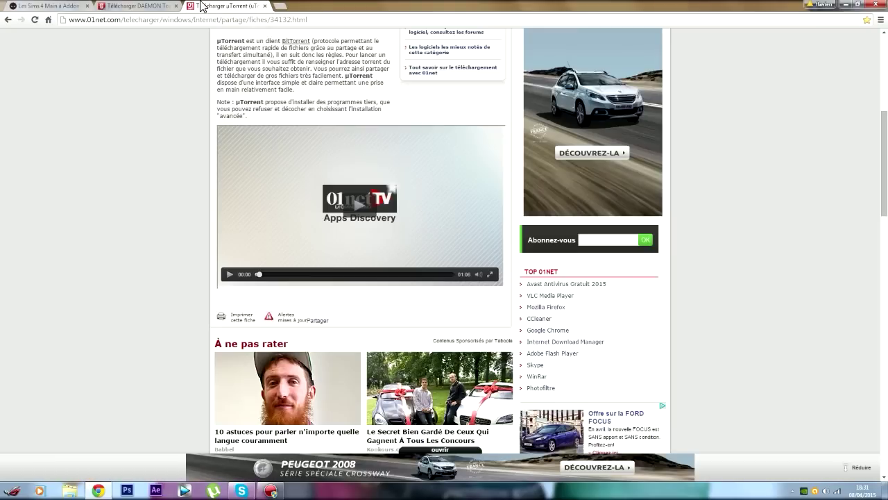
left_click(139, 5)
left_click(200, 6)
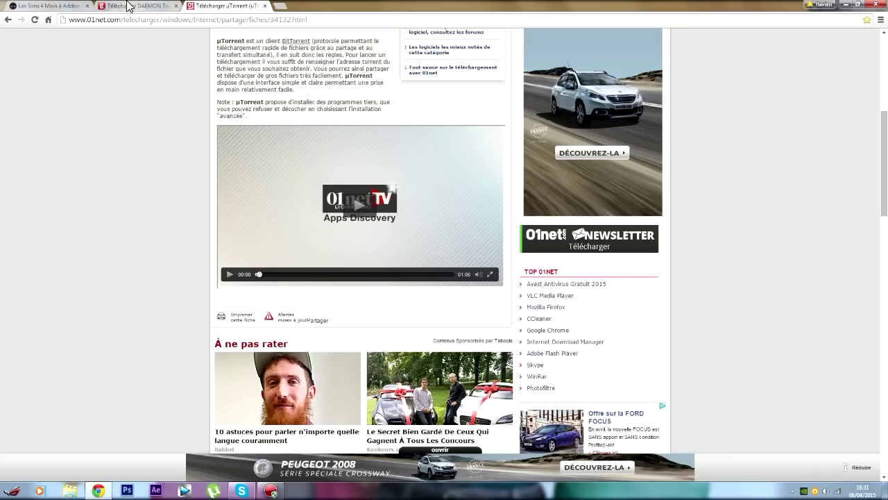
mouse_move(200, 6)
left_mouse_down()
mouse_move(62, 5)
mouse_move(222, 6)
left_mouse_up()
left_click_drag(48, 5, 229, 5)
left_click(69, 6)
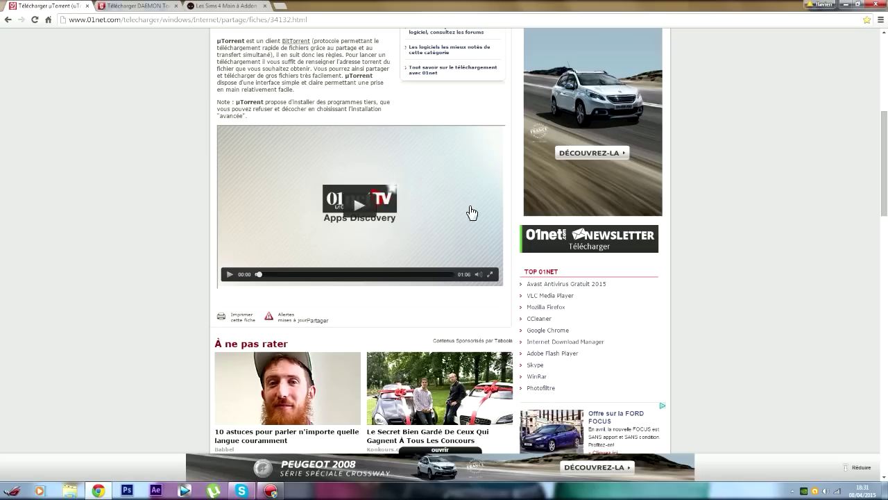
Step: Review the µTorrent and DAEMON Tools Lite download pages and the download links on the Sims 4 Get to Work add-on page
scroll(469, 212, "up", 3)
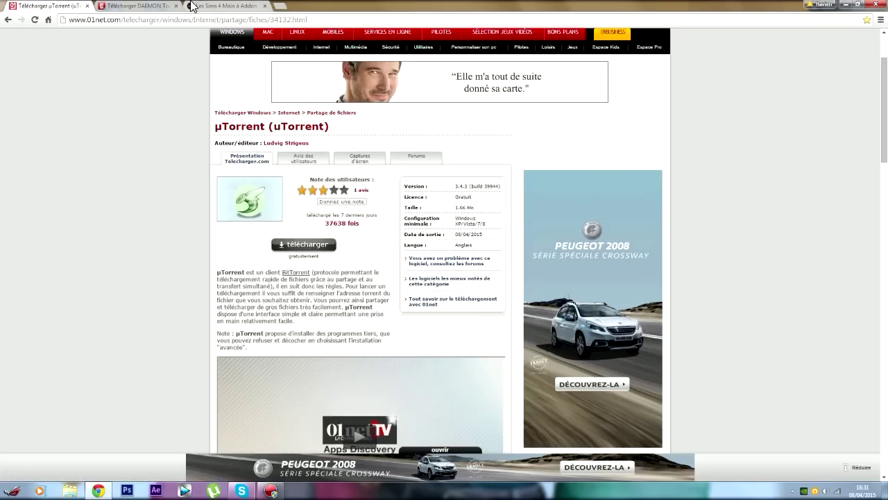
left_click(137, 7)
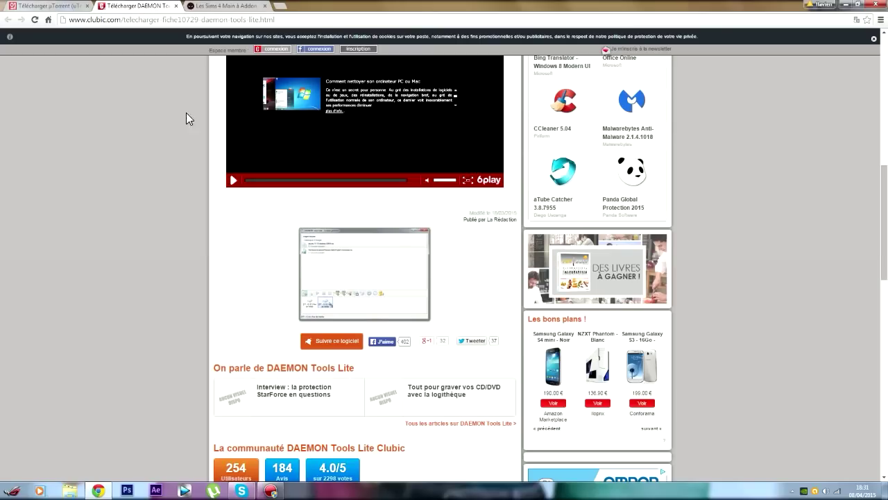
scroll(330, 127, "up", 2)
scroll(330, 128, "up", 2)
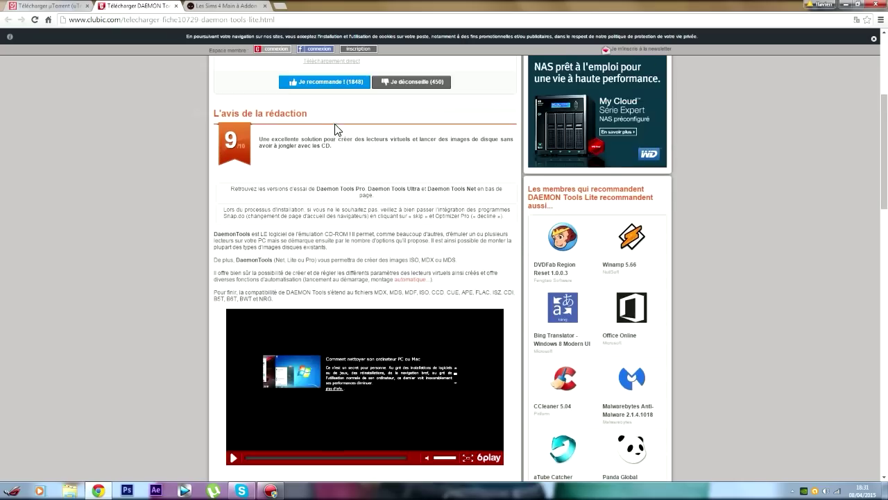
left_click(219, 6)
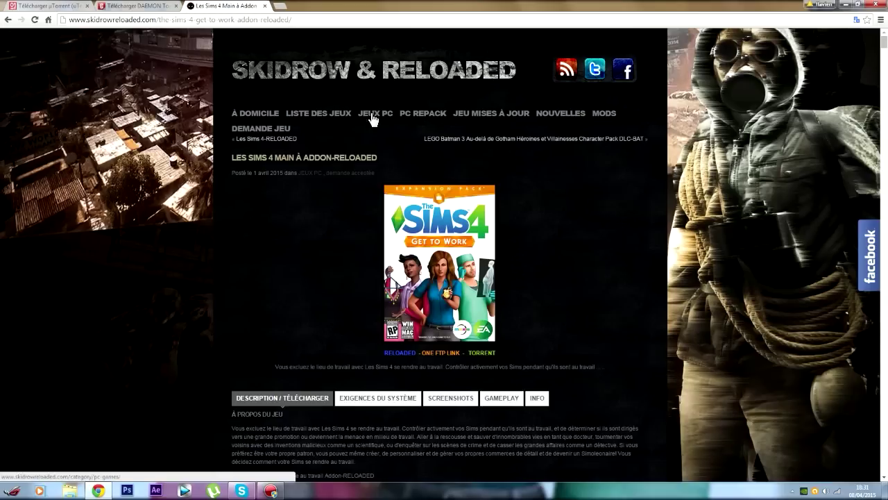
scroll(382, 134, "down", 3)
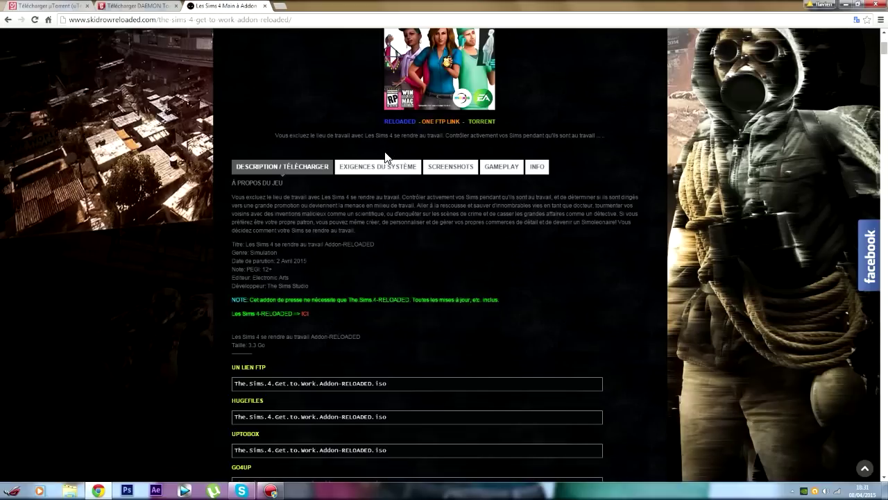
scroll(367, 149, "down", 1)
mouse_move(366, 150)
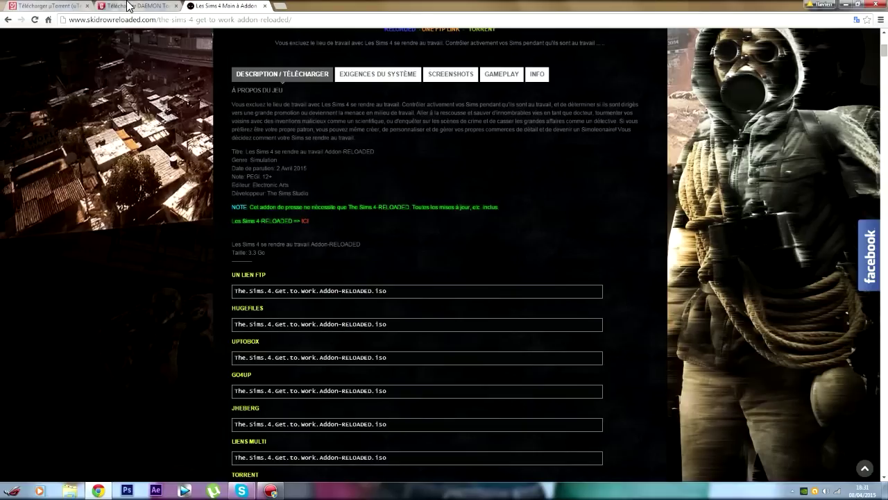
left_click(90, 6)
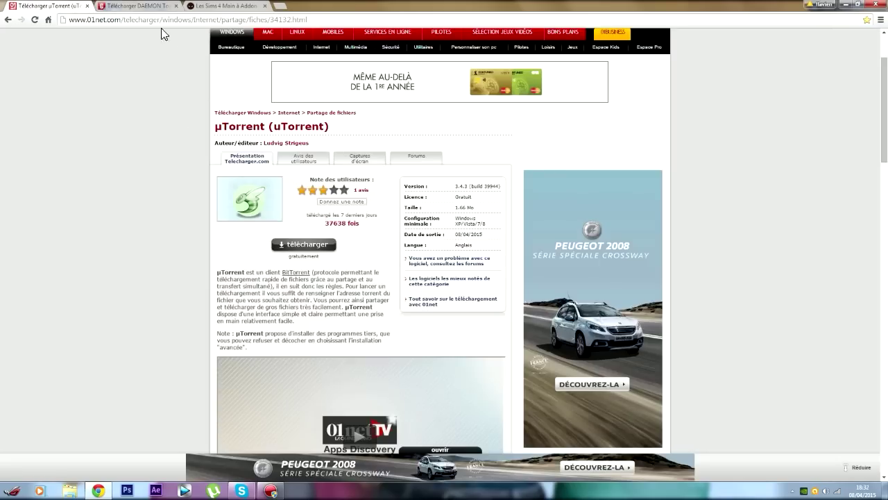
left_click(160, 6)
scroll(212, 56, "up", 3)
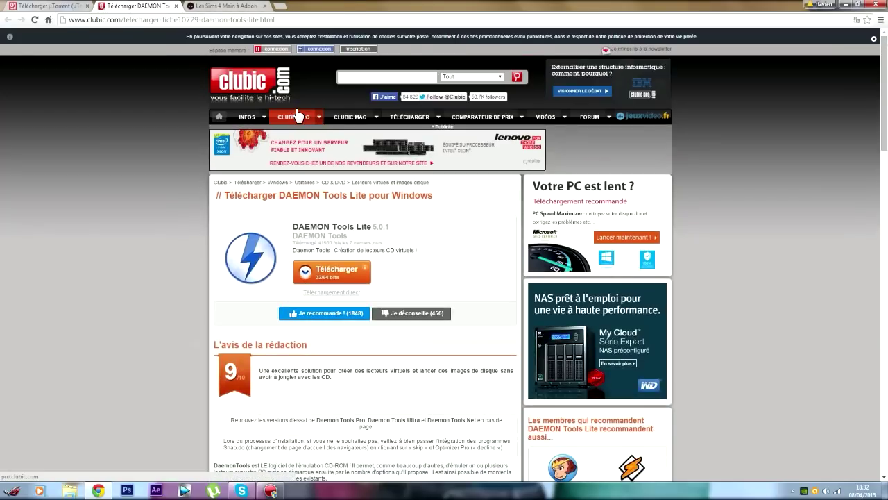
left_click(54, 6)
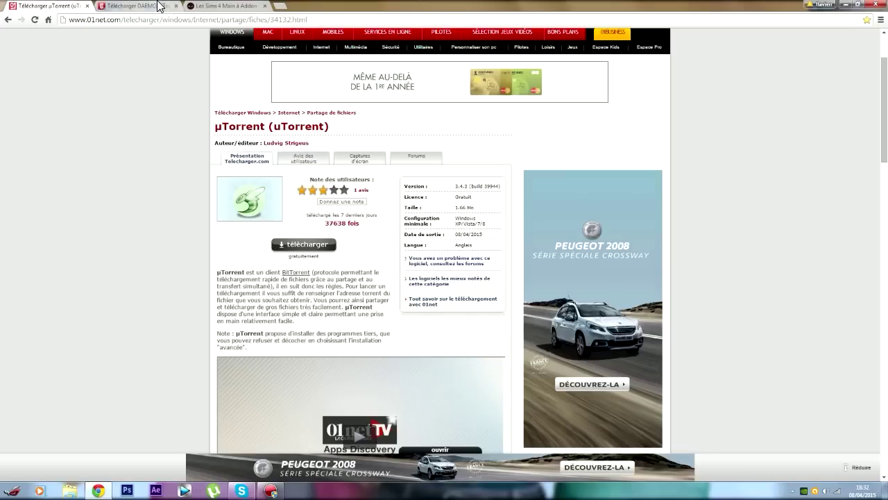
Step: Open the The.Sims.4.Get.to.Work.Addon-RELOADED.Torrent link on the Sims 4 add-on page
left_click(201, 6)
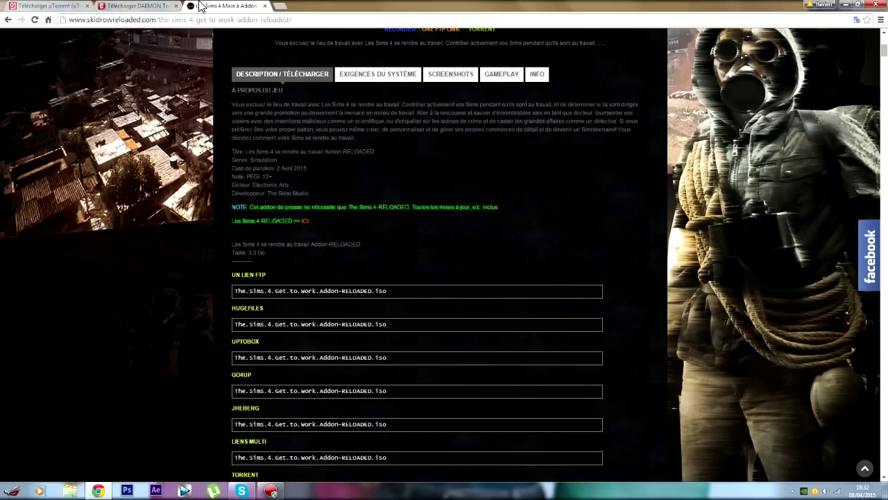
scroll(397, 312, "up", 5)
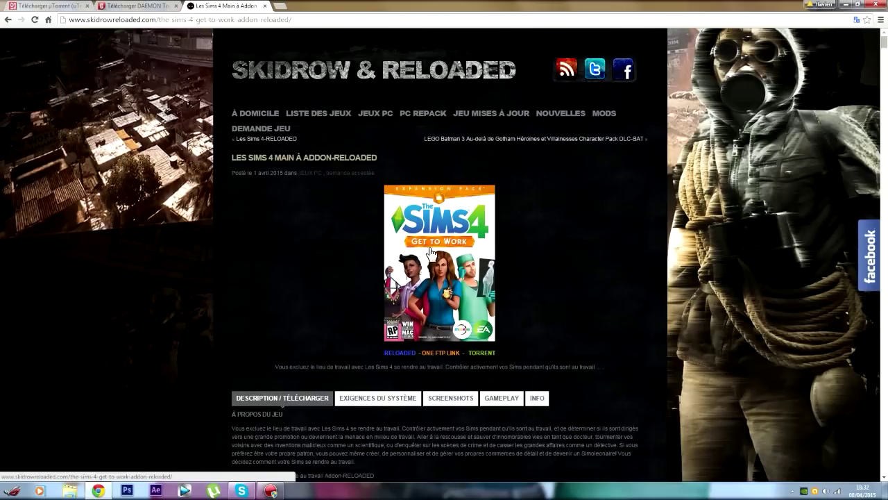
scroll(433, 208, "down", 2)
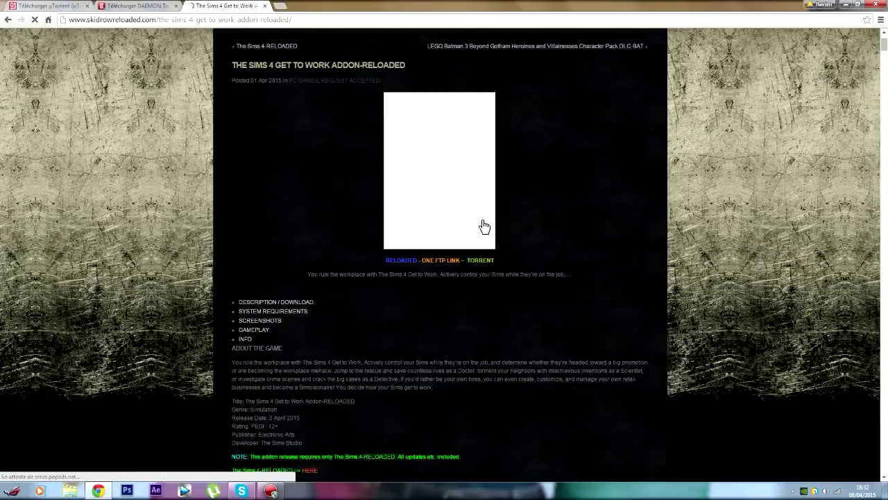
scroll(486, 215, "down", 2)
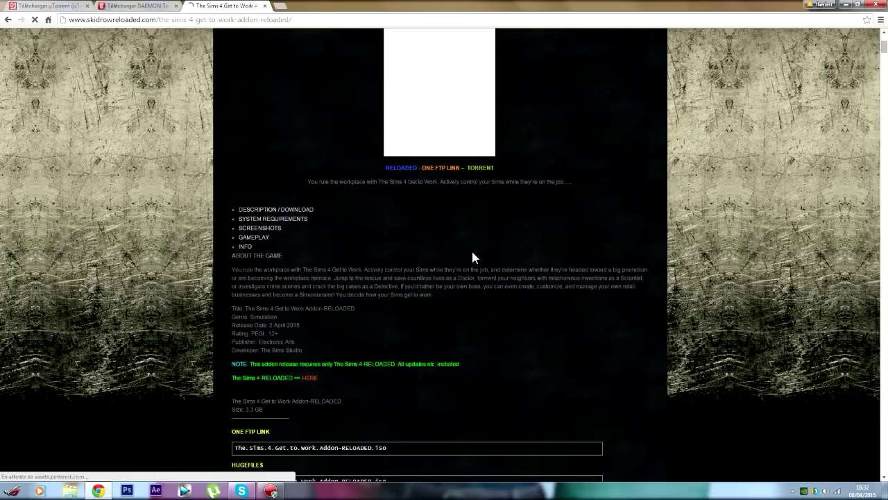
scroll(420, 222, "down", 4)
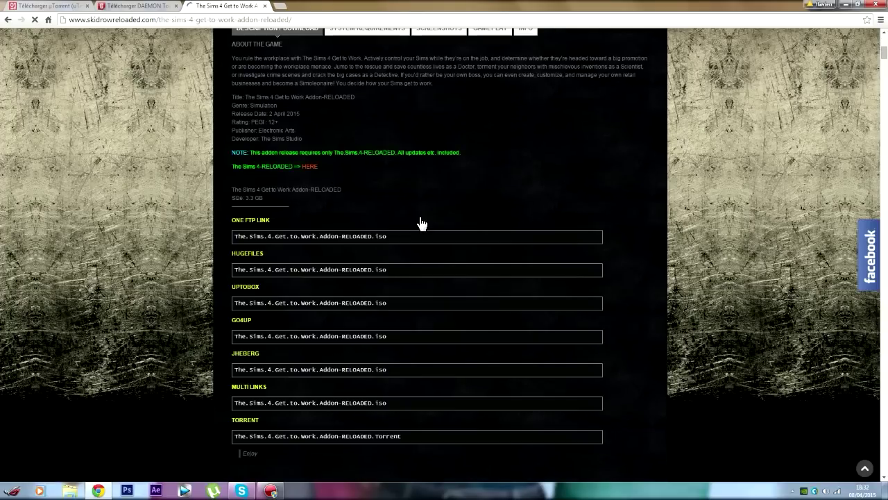
scroll(421, 222, "down", 4)
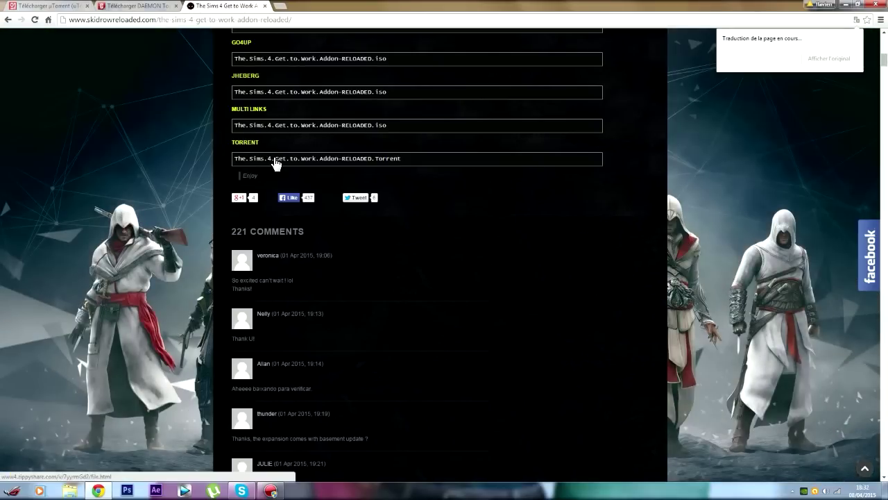
left_click(276, 162)
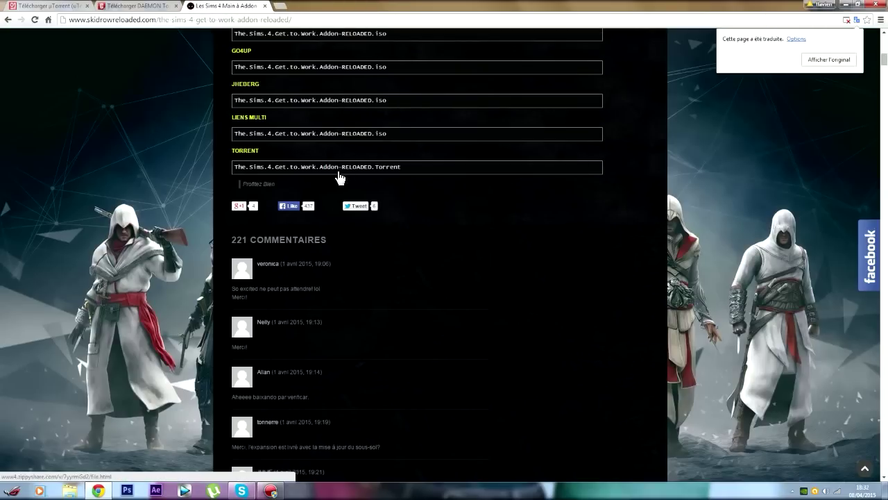
left_click(335, 171)
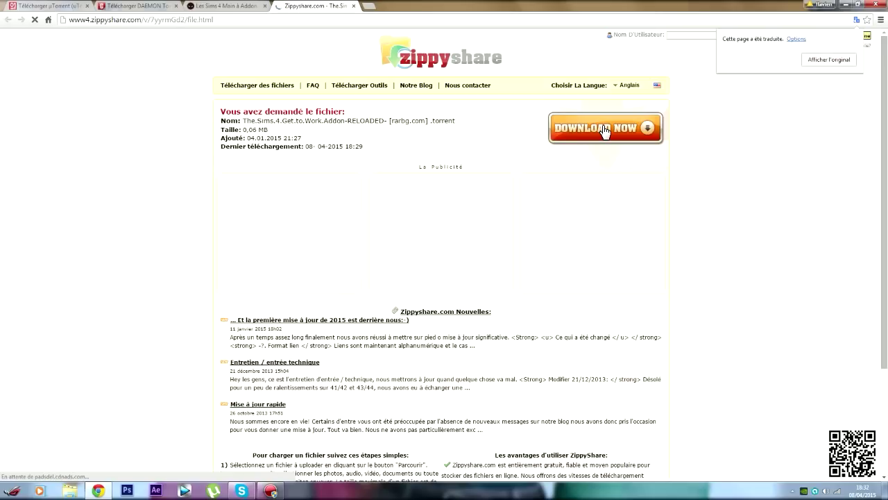
Step: Download the add-on's torrent file from Zippyshare, and close the pop-up tab and the Zippyshare tab
left_click(602, 130)
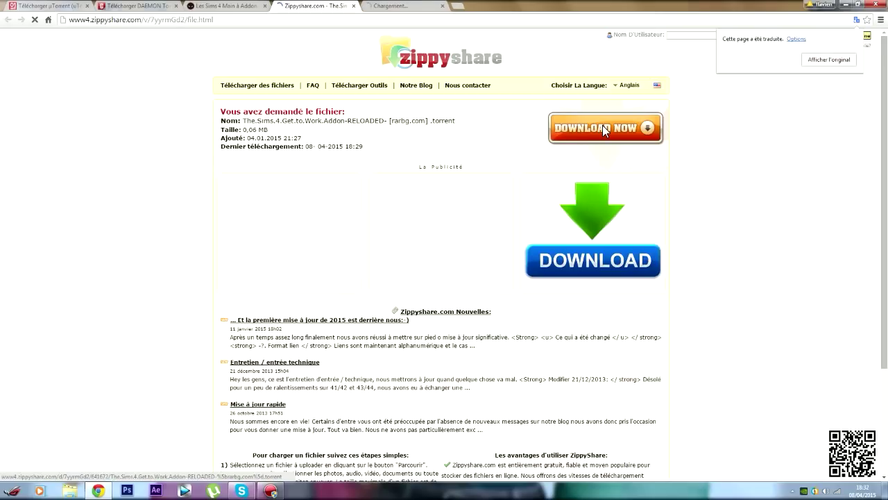
left_click(442, 5)
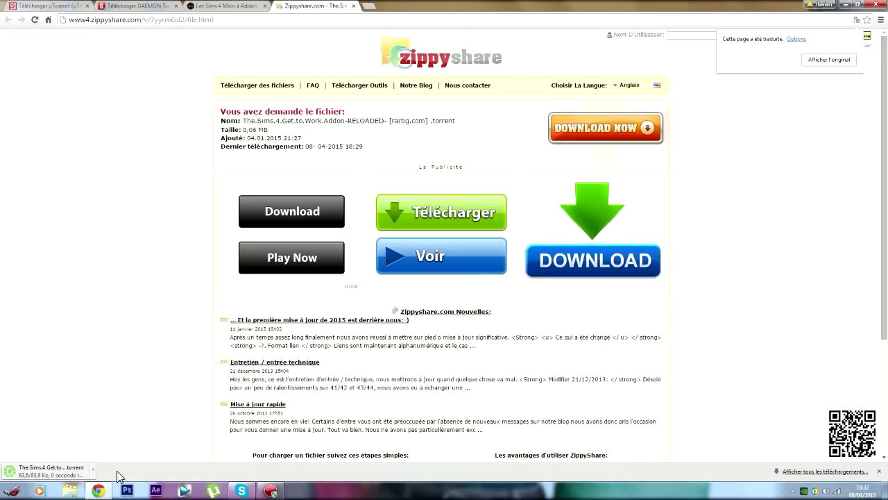
left_click(352, 6)
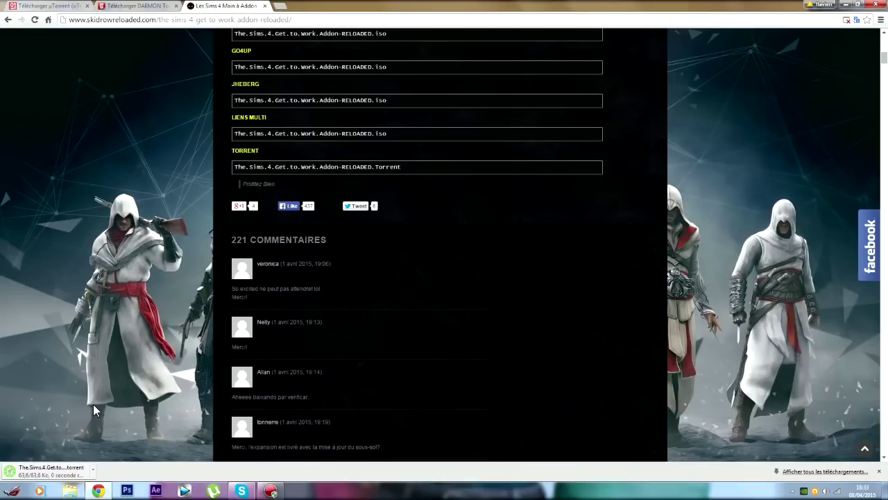
Step: Put the downloaded torrent file on the desktop, open it in µTorrent and decline loading its trackers
scroll(206, 302, "up", 15)
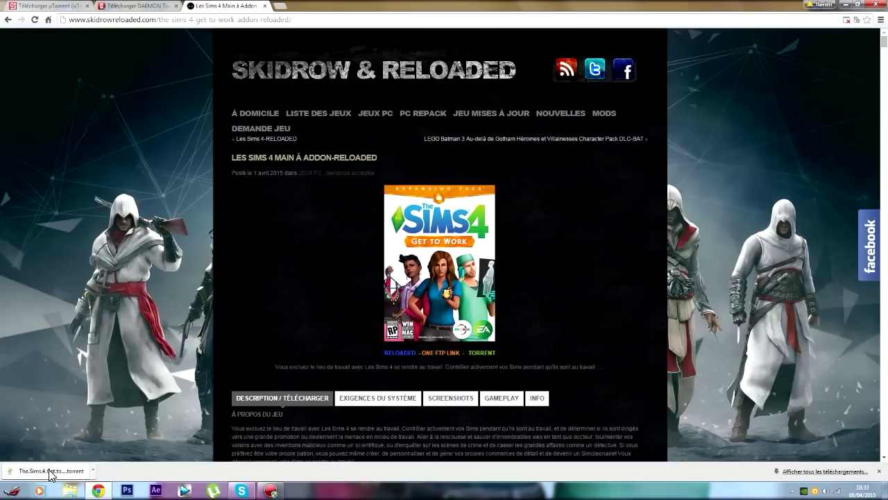
left_click_drag(885, 494, 365, 66)
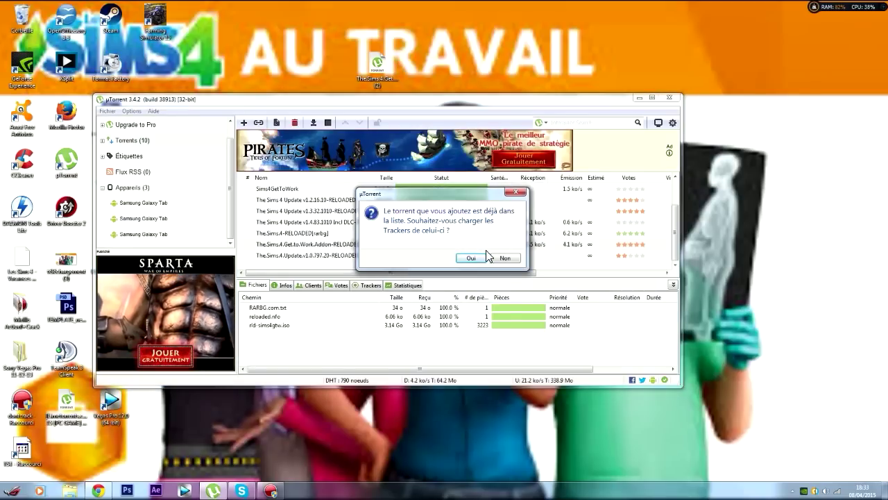
left_click(513, 259)
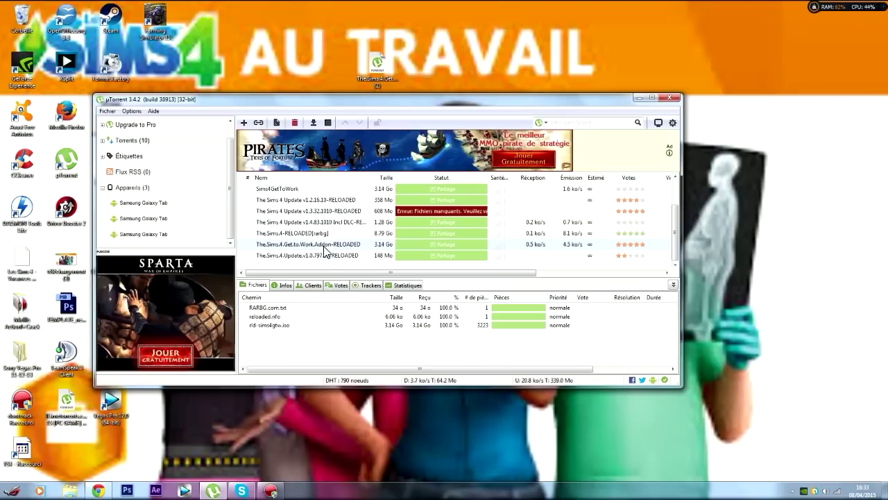
Step: Open the download folder of The.Sims.4.Get.to.Work.Addon-RELOADED from µTorrent, and close the µTorrent window
left_click(325, 245)
key("Escape")
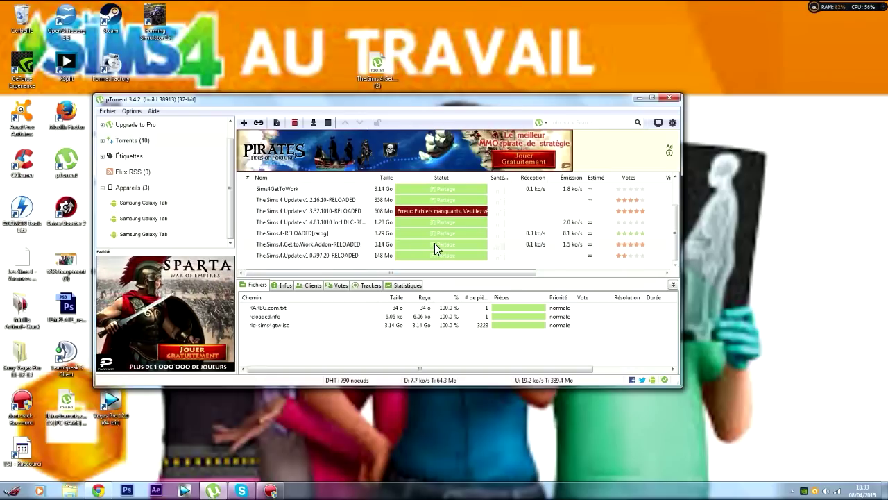
double_click(378, 247)
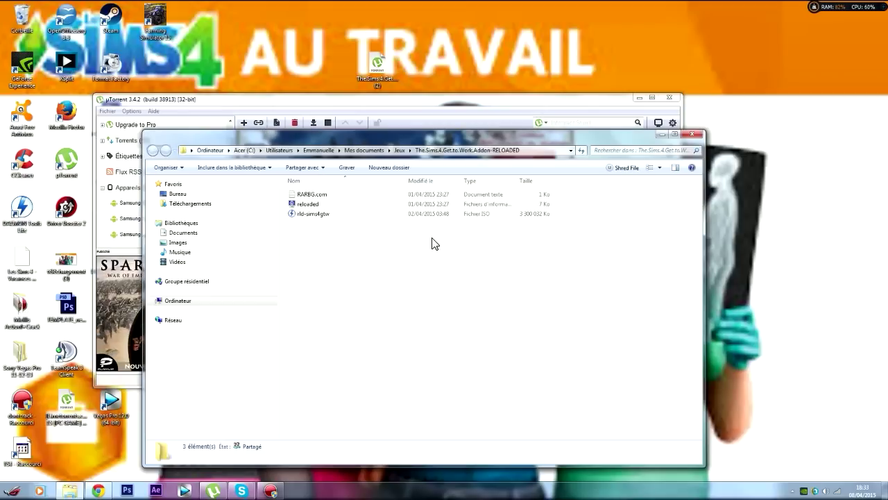
left_click(670, 99)
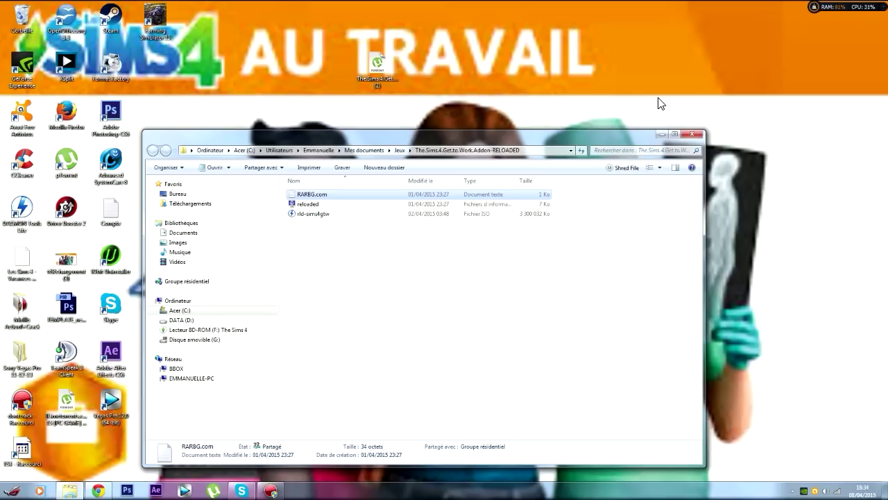
Step: Delete the downloaded Sims 4 torrent file from the desktop
left_click(382, 68)
key("Delete")
key("Return")
Step: Clear the file selection in the add-on folder and move the folder window higher on the desktop
left_click_drag(464, 303, 405, 213)
left_click(512, 194)
left_click(506, 213)
left_click(461, 277)
left_click_drag(318, 132, 365, 34)
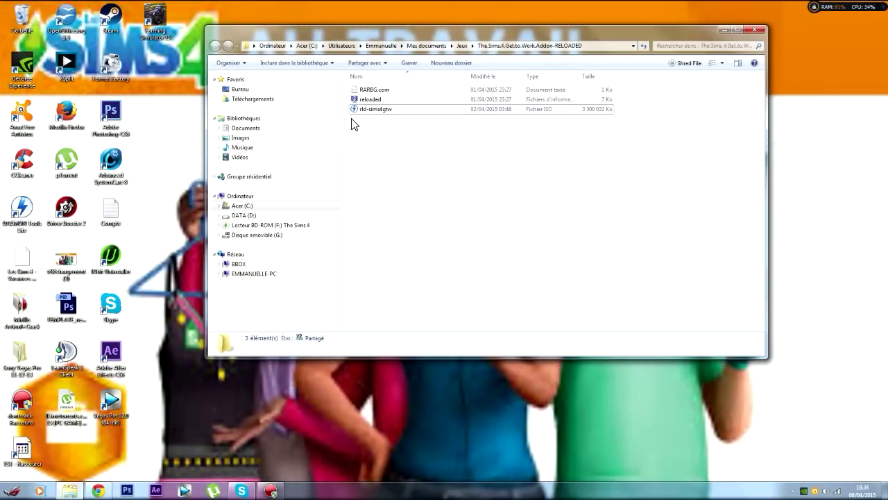
Step: Open the rld-sims4gtw ISO image with DAEMON Tools Lite
left_click(355, 111)
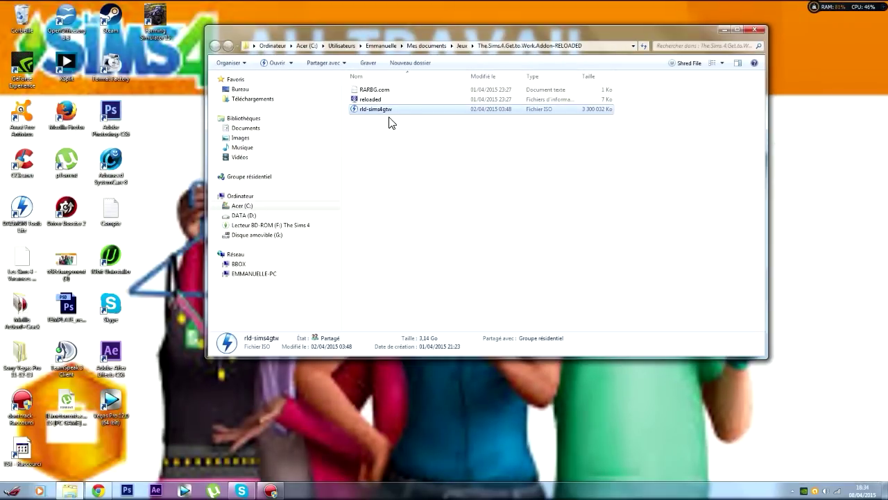
left_click(389, 153)
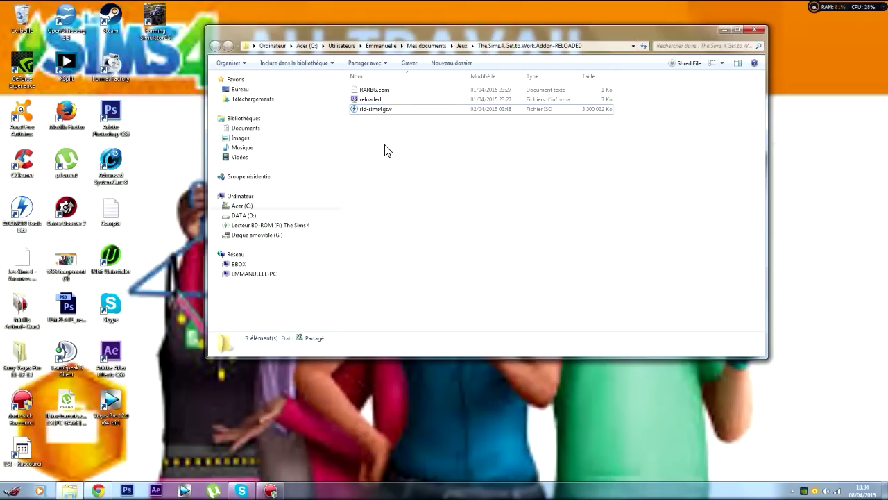
right_click(355, 109)
left_click(603, 181)
right_click(372, 114)
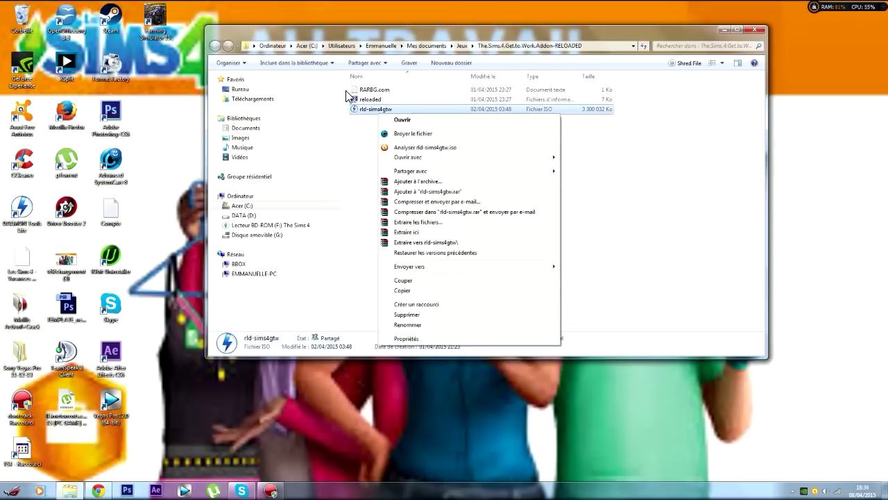
mouse_move(553, 160)
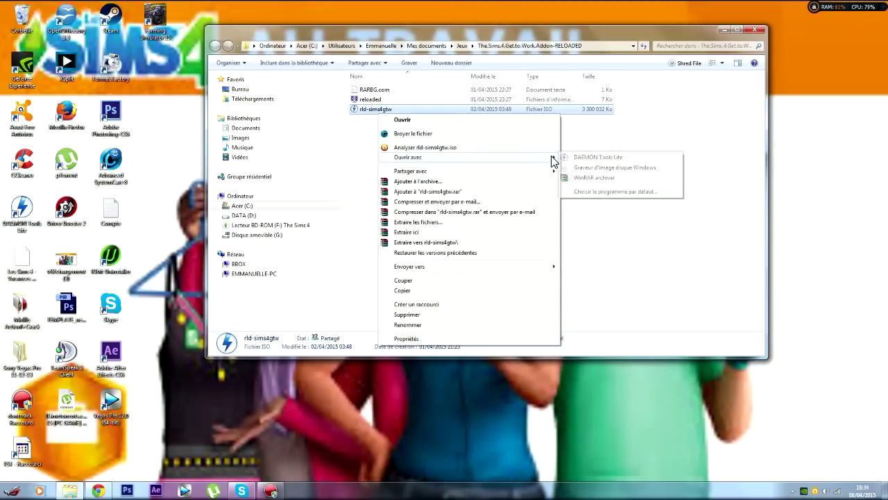
left_click(586, 160)
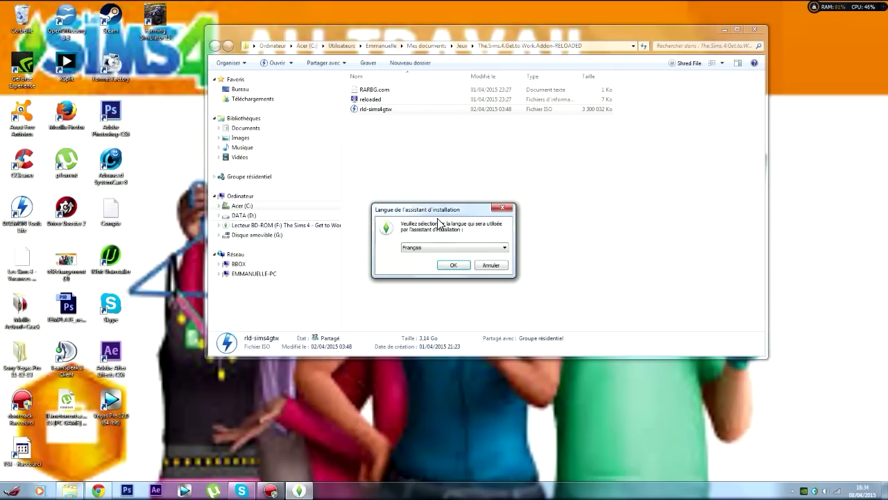
Step: Close the add-on folder window, accept Français as the installer language and dismiss the support notice
left_click(754, 29)
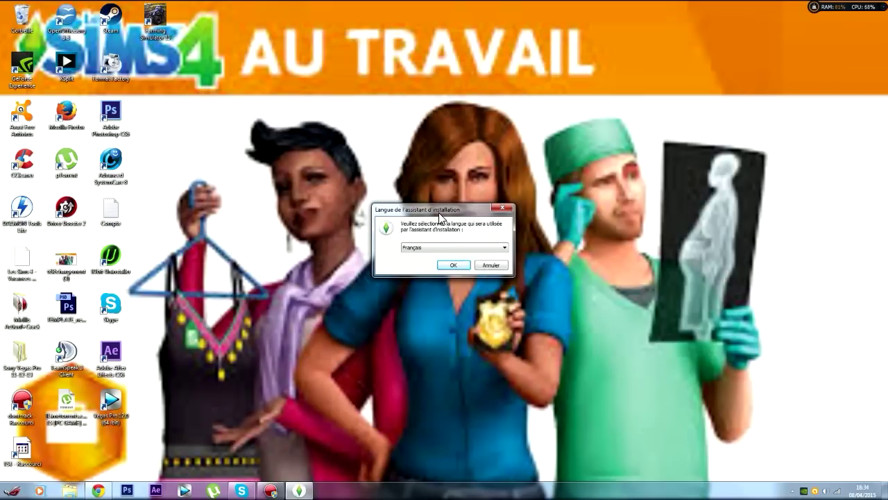
left_click_drag(439, 212, 489, 161)
left_click(505, 213)
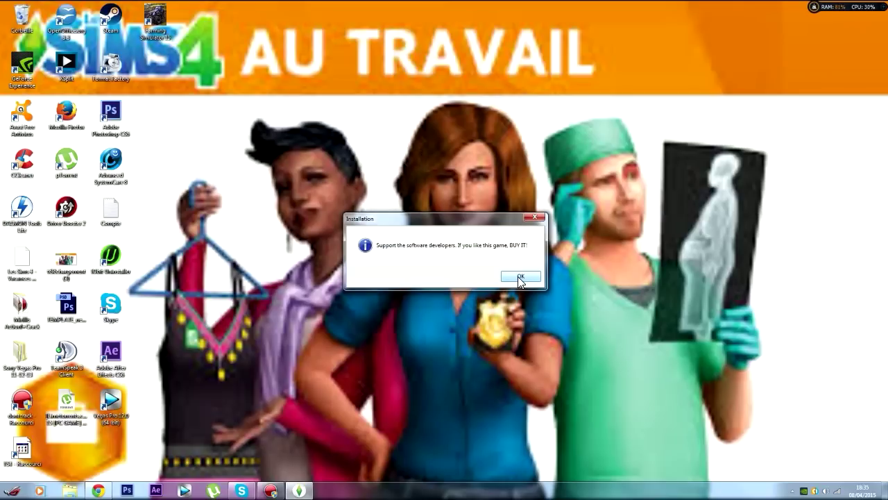
left_click(520, 278)
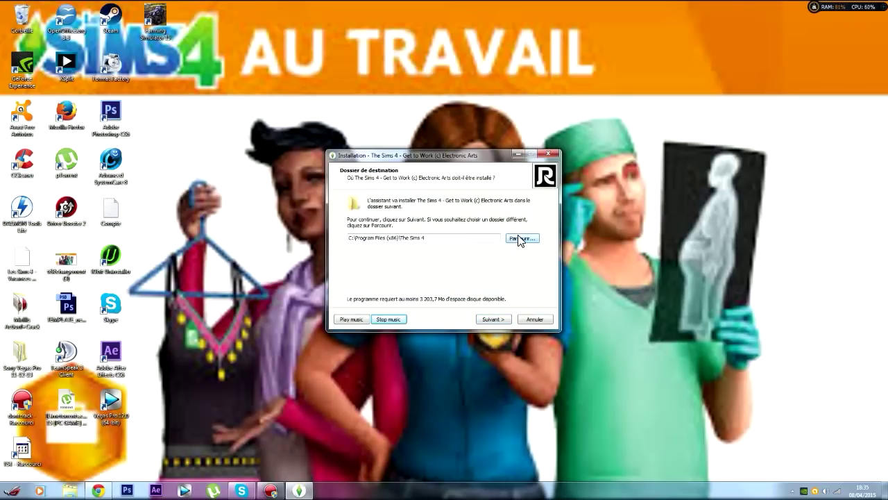
Step: Browse for the installation destination and select the existing The Sims 4 folder inside Program Files (x86)
left_click(519, 239)
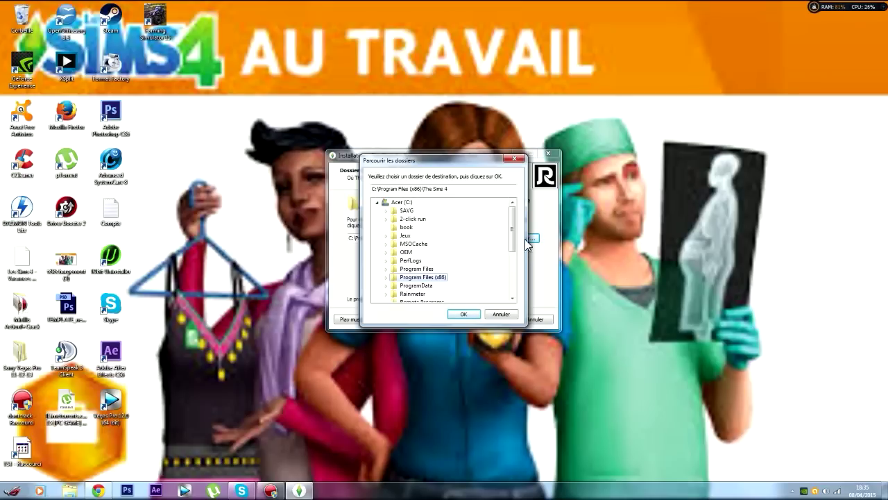
mouse_move(511, 222)
left_mouse_down()
mouse_move(512, 258)
mouse_move(514, 219)
left_mouse_up()
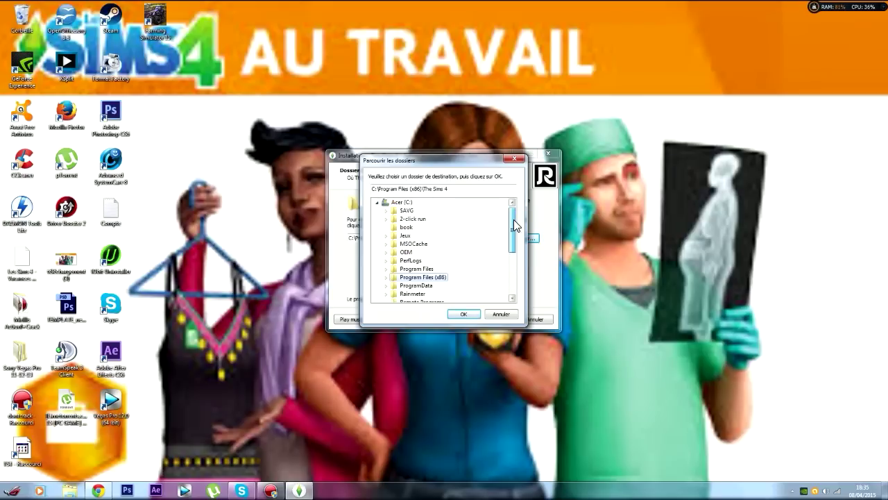
double_click(419, 277)
scroll(440, 254, "down", 3)
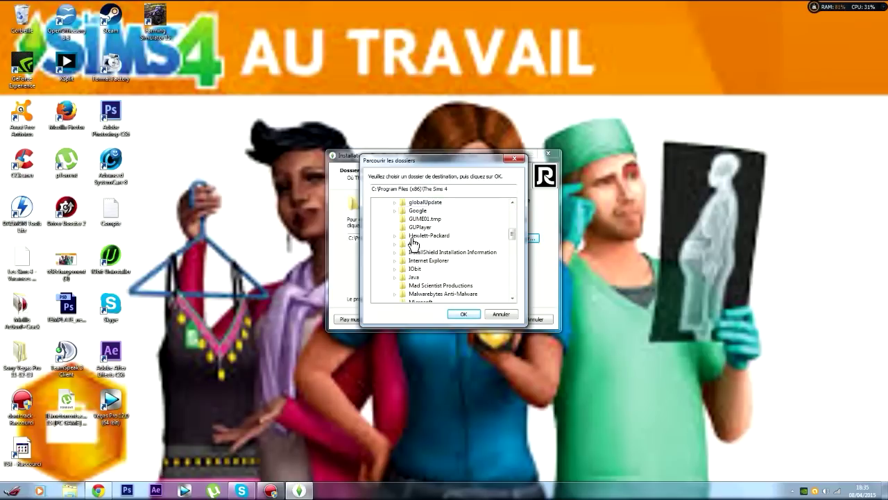
scroll(423, 267, "up", 6)
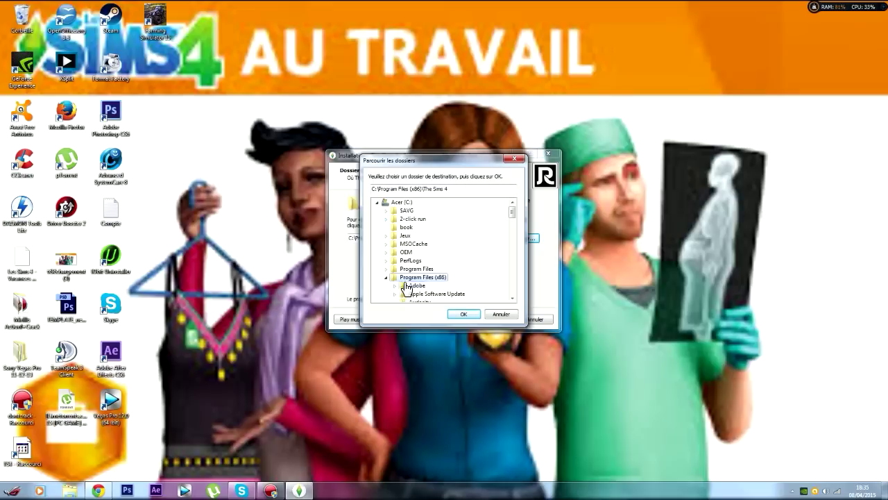
scroll(408, 281, "down", 3)
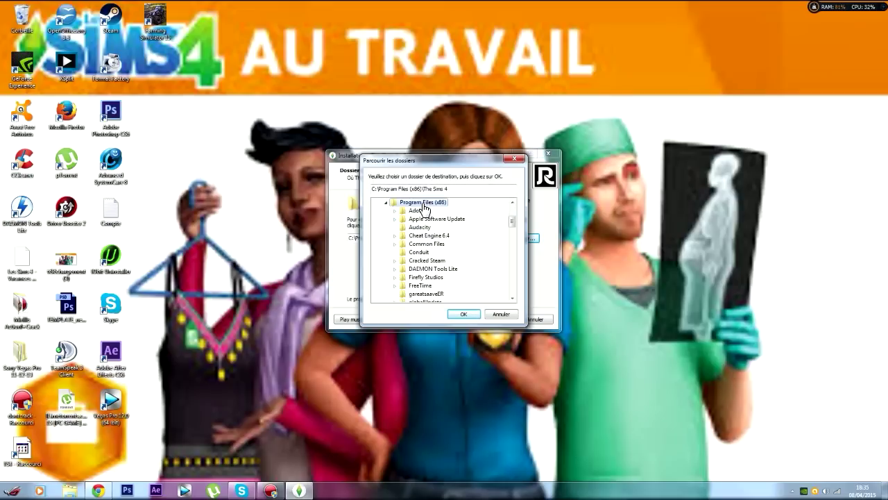
scroll(423, 216, "down", 9)
scroll(427, 251, "down", 2)
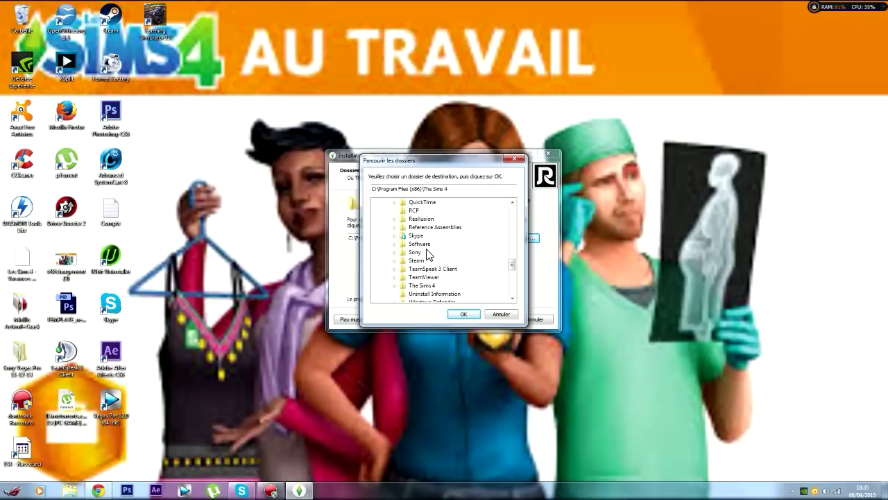
left_click(421, 285)
left_click(463, 317)
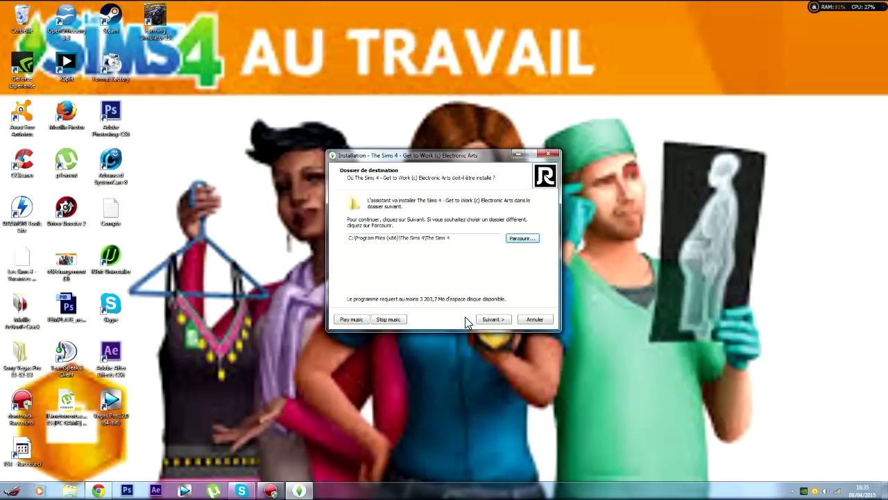
Step: Remove the duplicated subfolder so the destination path is C:\Program Files (x86)\The Sims 4, and continue
left_click_drag(401, 237, 429, 241)
key("Delete")
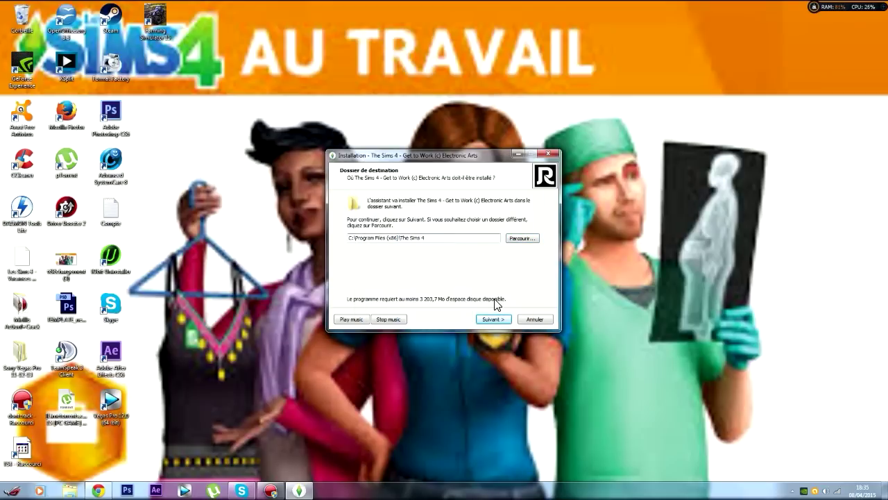
key("Return")
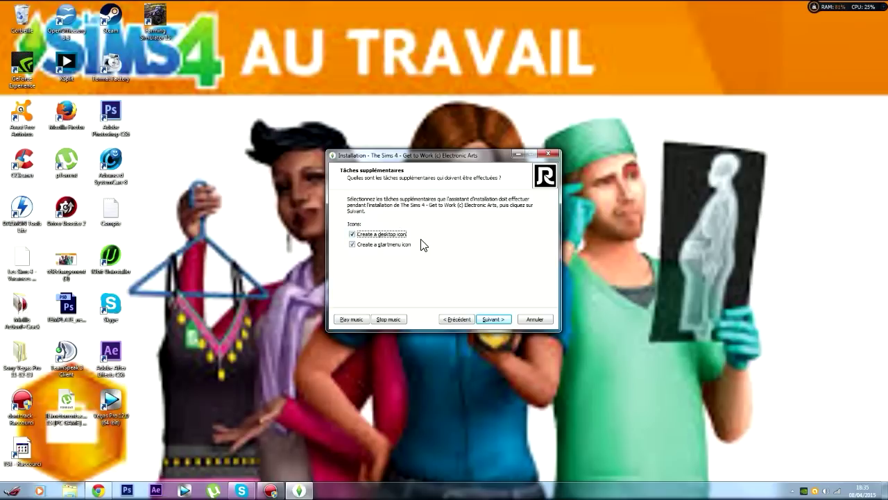
Step: Turn off the start menu icon, keep the desktop icon and start installing Get to Work
left_click(353, 244)
left_click(493, 320)
left_click(499, 321)
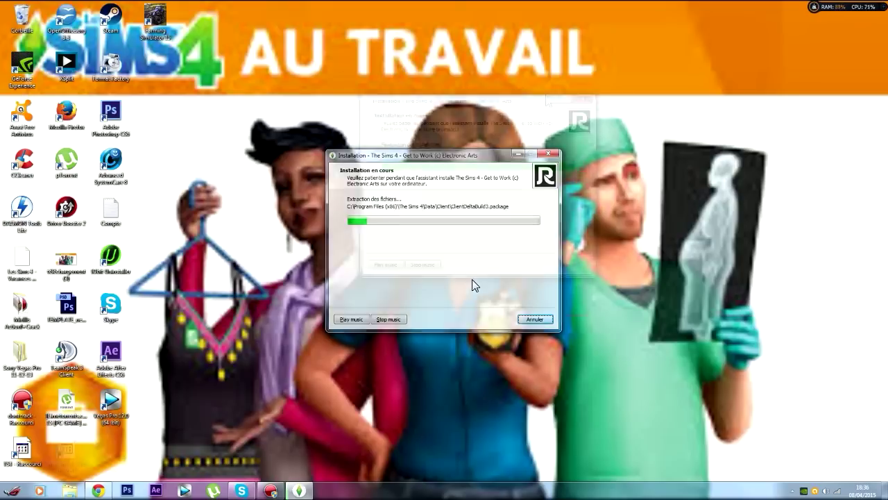
left_click(272, 490)
left_click(273, 491)
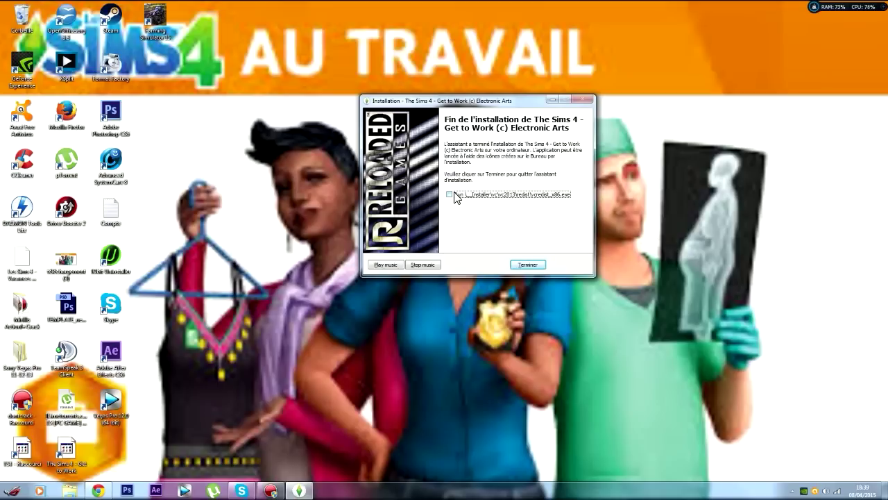
Step: Finish the Get to Work installation wizard without running vcredist_x86.exe
left_click_drag(502, 100, 491, 120)
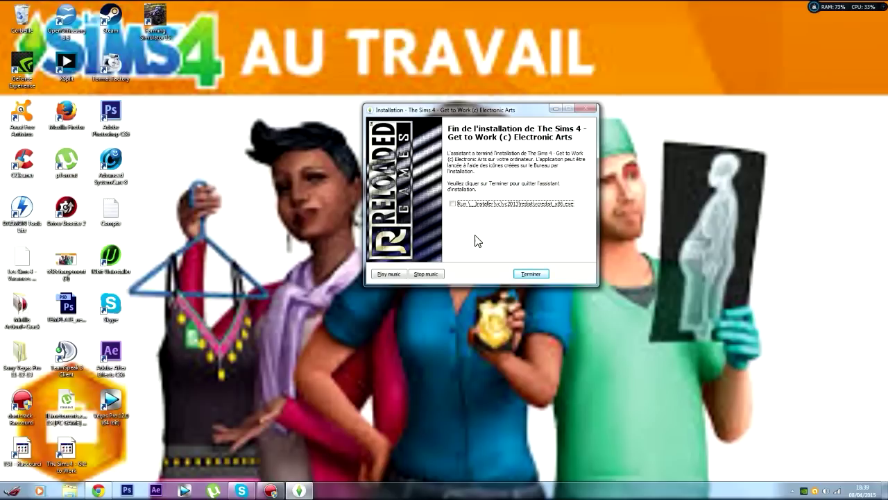
left_click(453, 204)
left_click(531, 274)
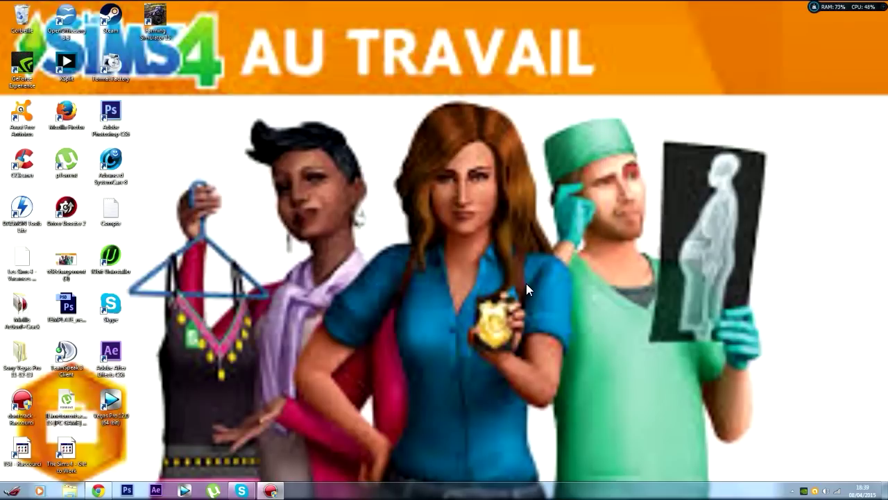
Step: Check the properties of the The Sims 4 - Get to Work desktop shortcut and place it below the Farming Simulator 15 icon
left_click_drag(70, 460, 368, 122)
left_click_drag(66, 451, 437, 19)
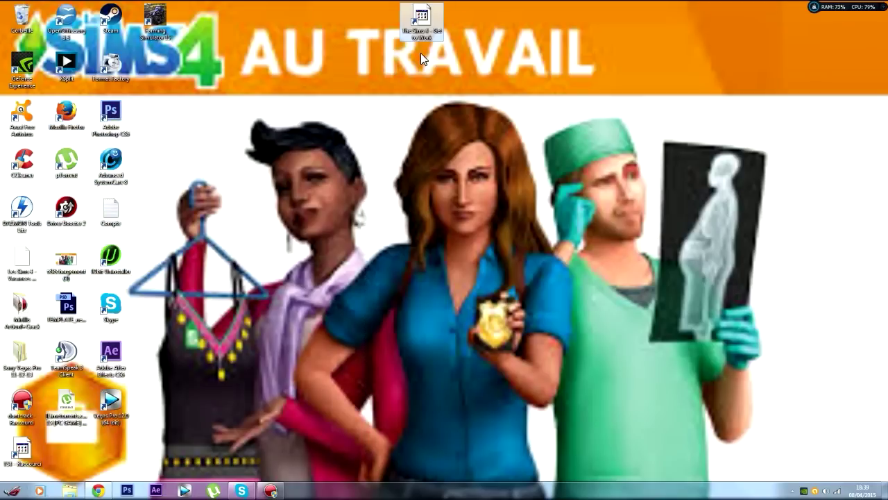
right_click(429, 32)
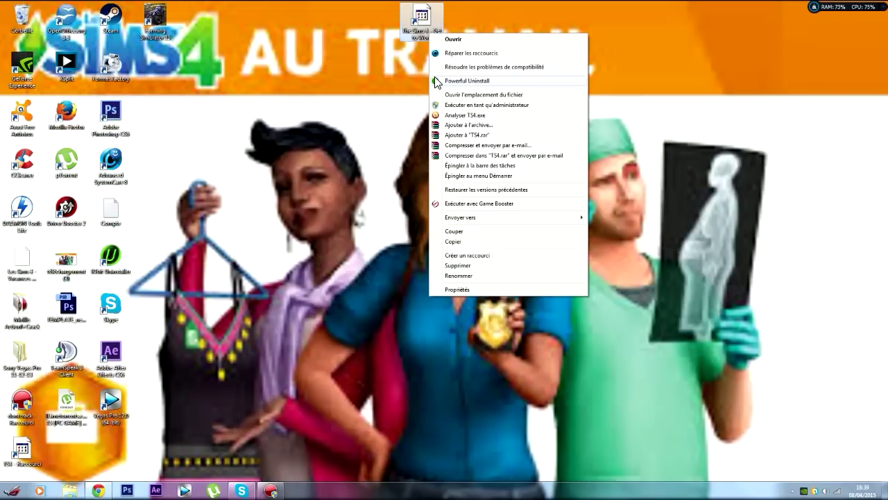
left_click(451, 289)
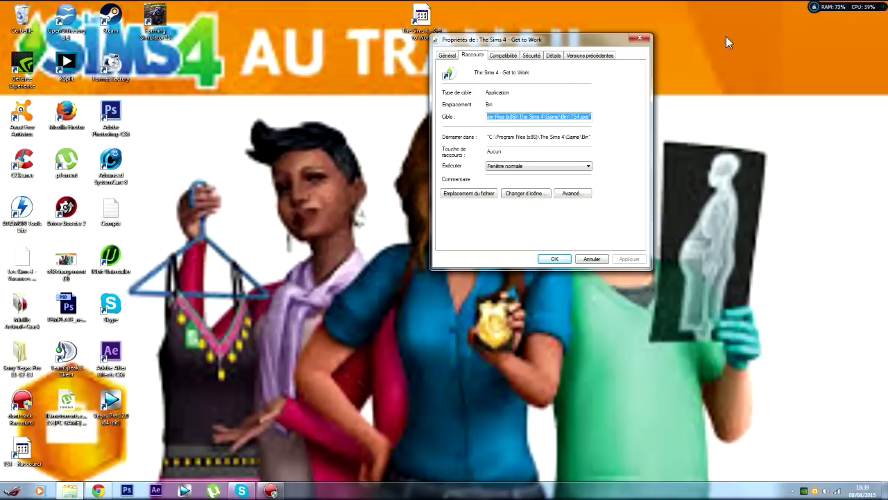
left_click(640, 39)
left_click_drag(438, 6, 178, 78)
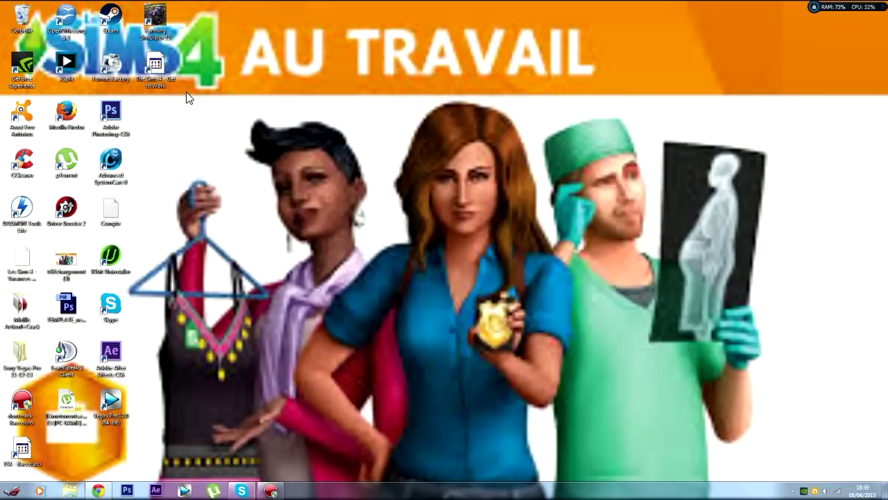
Step: Delete the old TS4 - Raccourci shortcut from the desktop
left_click(21, 444)
key("Delete")
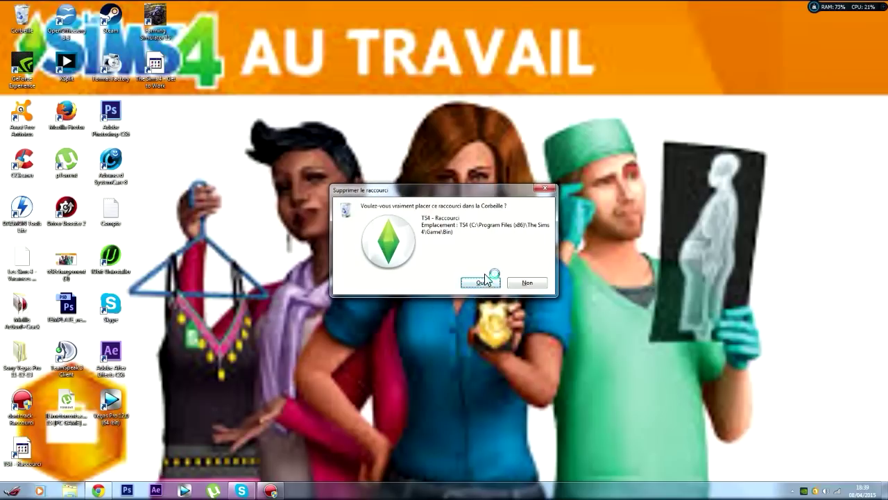
left_click(478, 281)
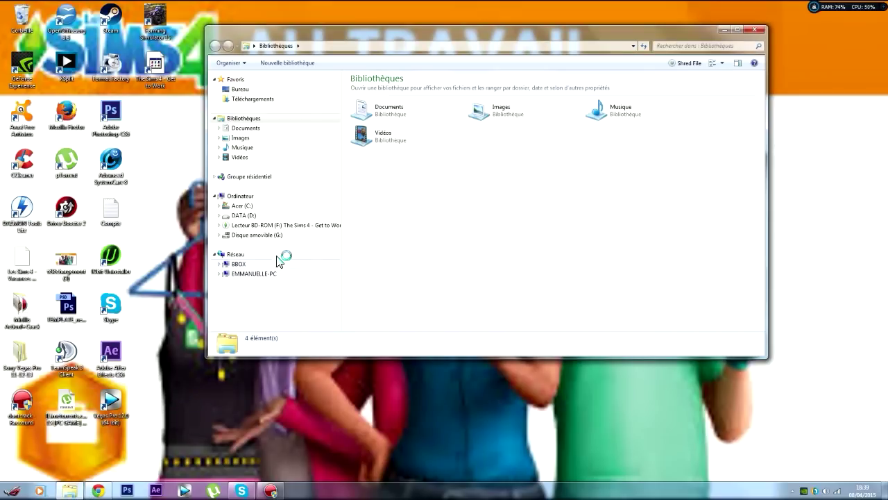
Step: Copy the Game folder from the Crack folder on the Get to Work BD-ROM drive (F:), and close the window
left_click(325, 229)
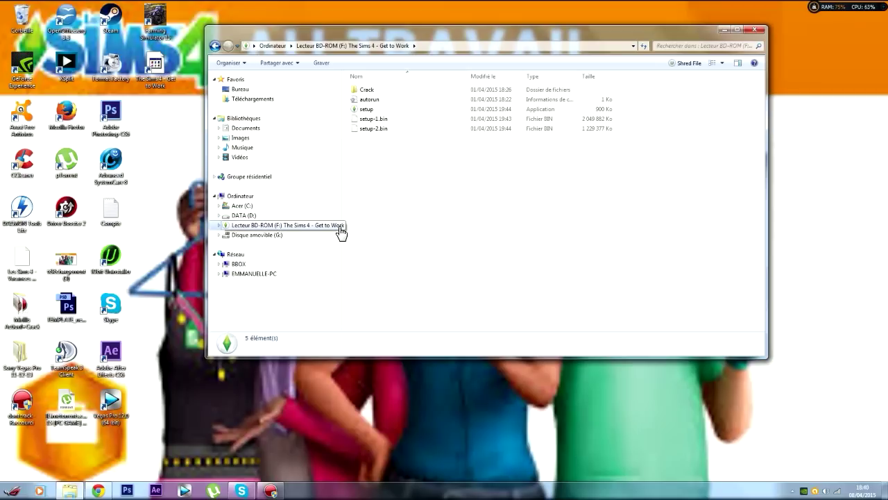
double_click(366, 92)
right_click(368, 94)
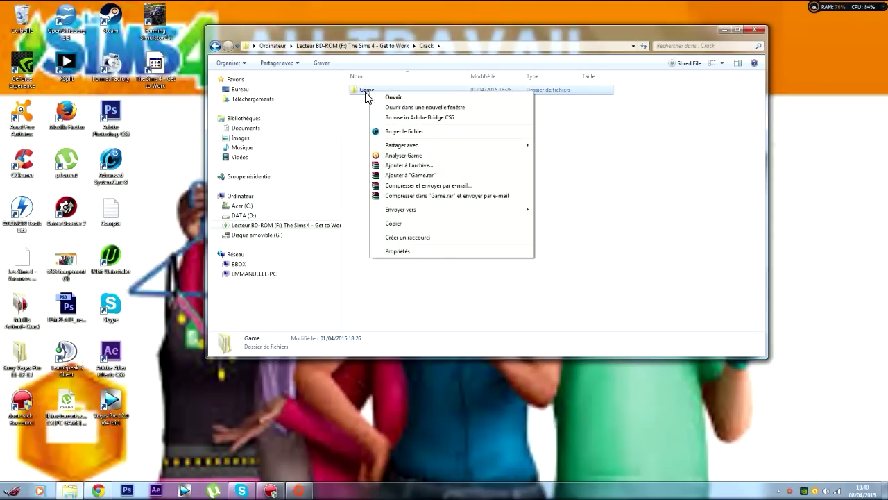
left_click(411, 224)
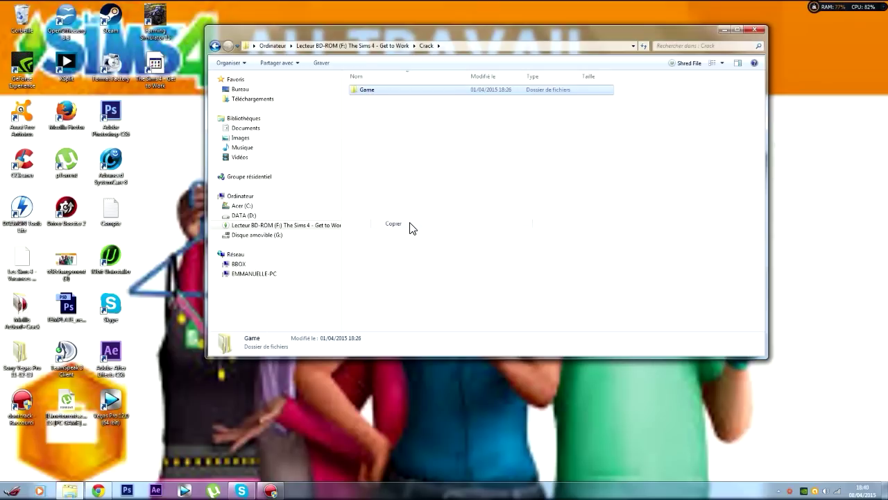
left_click(755, 32)
right_click(155, 65)
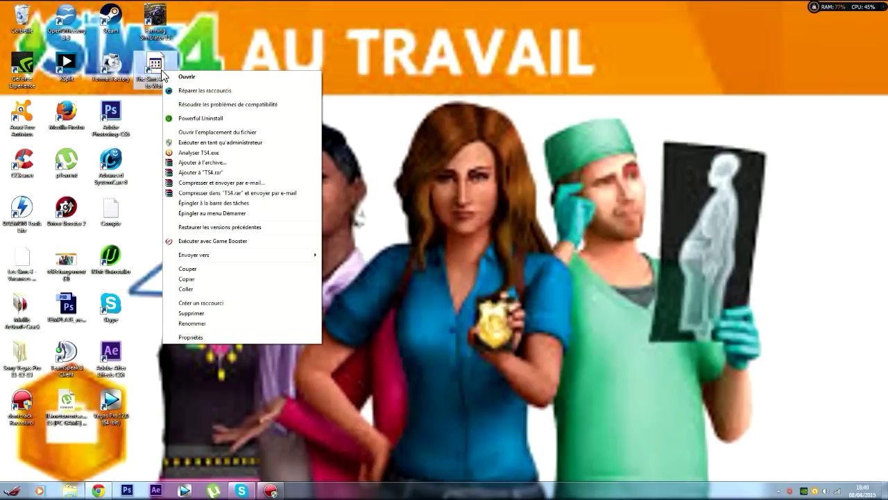
left_click(184, 76)
right_click(159, 62)
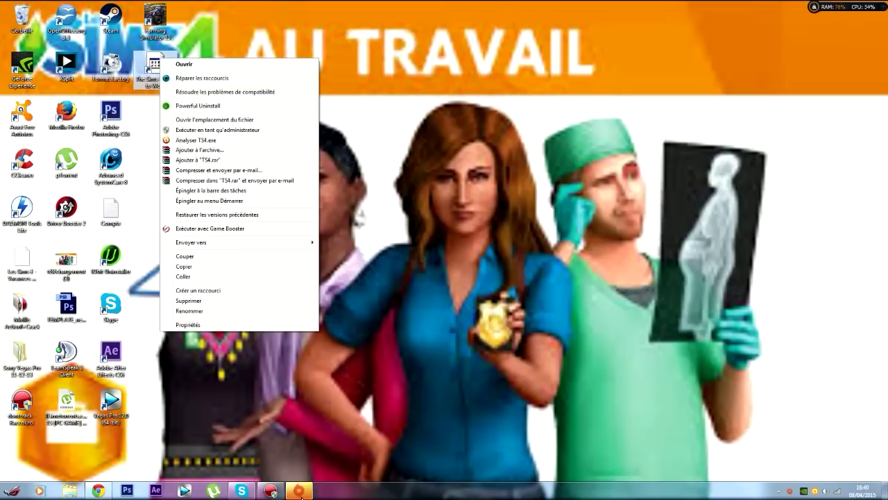
left_click(406, 383)
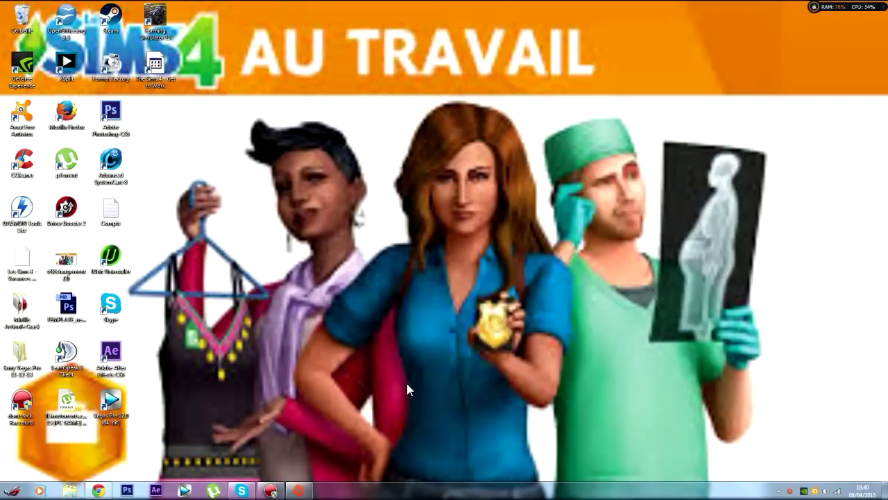
left_click(304, 493)
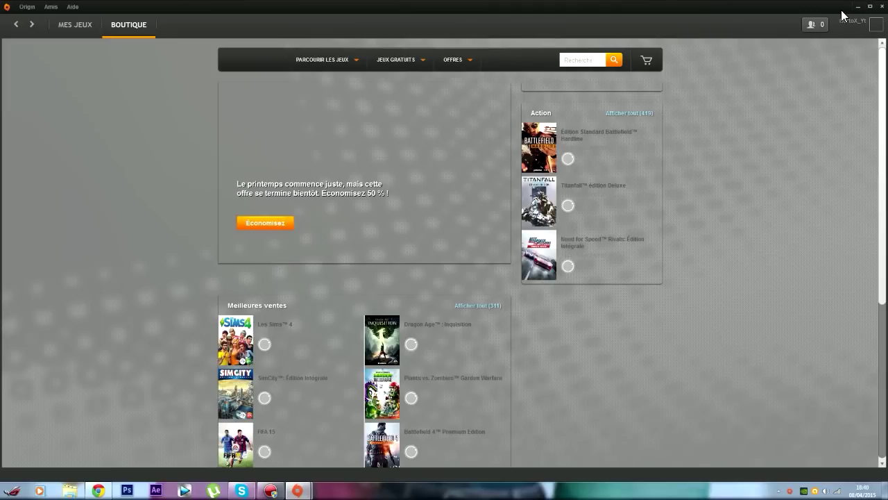
left_click(882, 6)
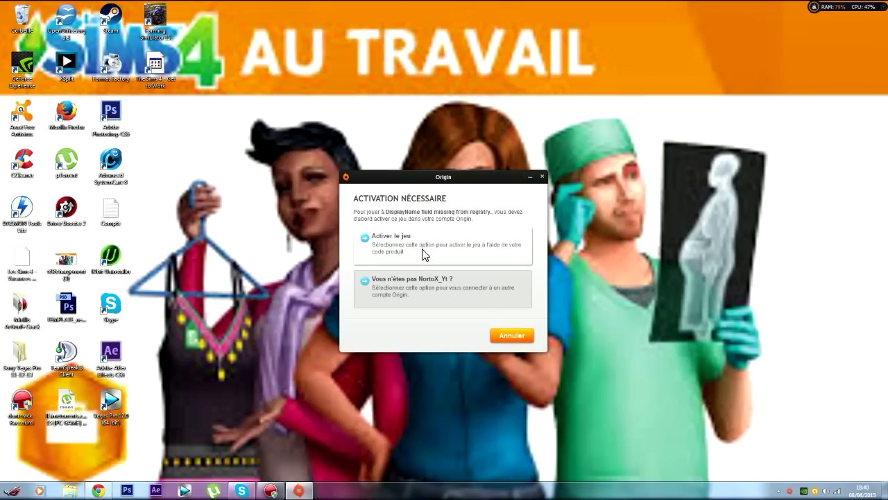
left_click(542, 176)
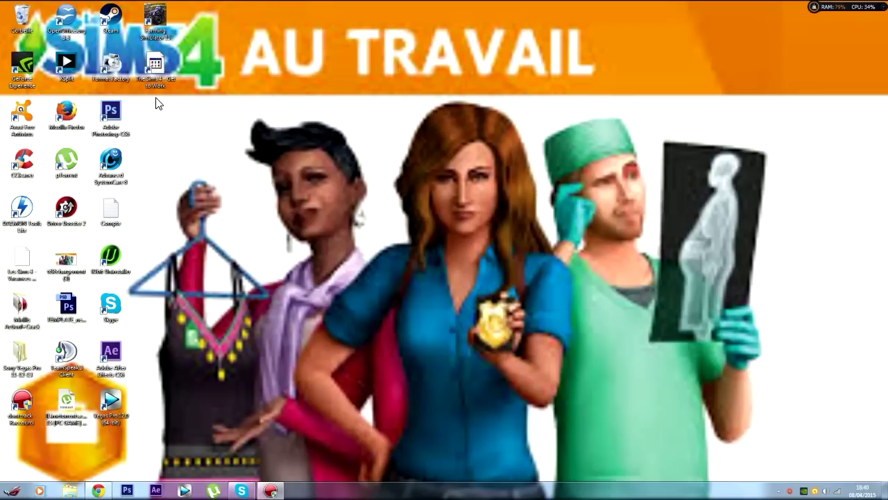
Step: Open the file location of the The Sims 4 - Get to Work shortcut and go up to the The Sims 4 installation folder
right_click(158, 77)
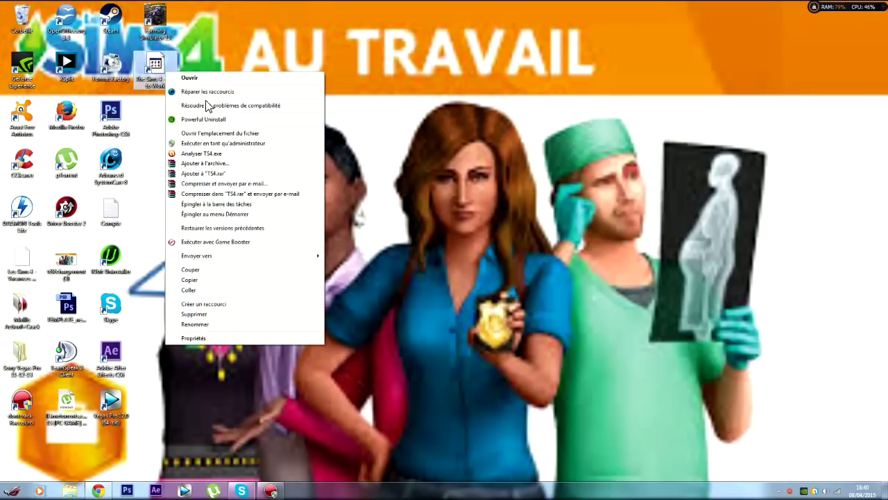
left_click(210, 134)
left_click(458, 284)
left_click(401, 46)
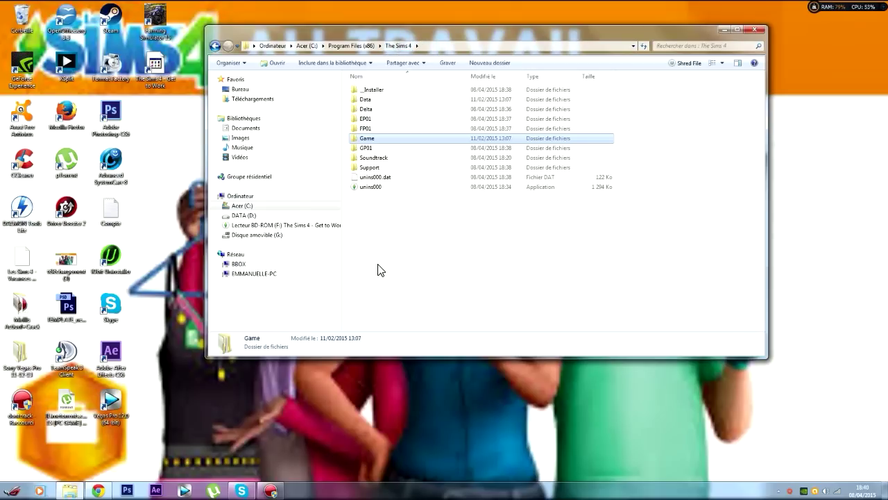
right_click(398, 236)
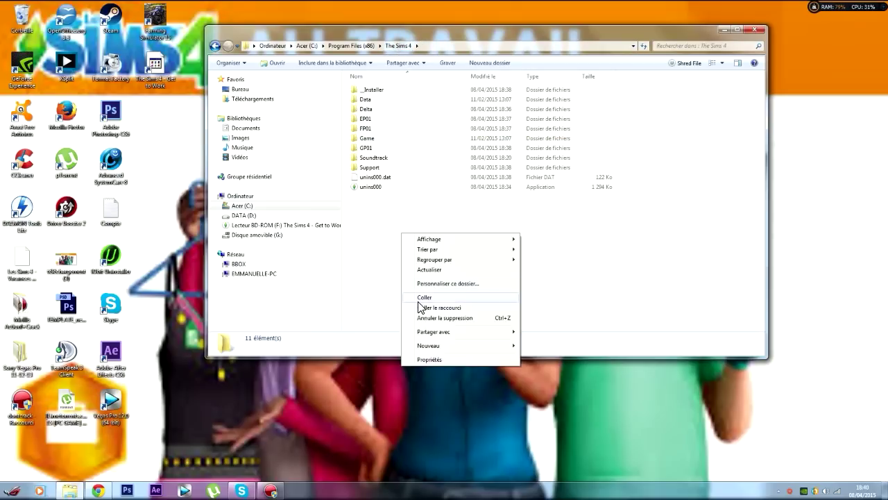
left_click(419, 298)
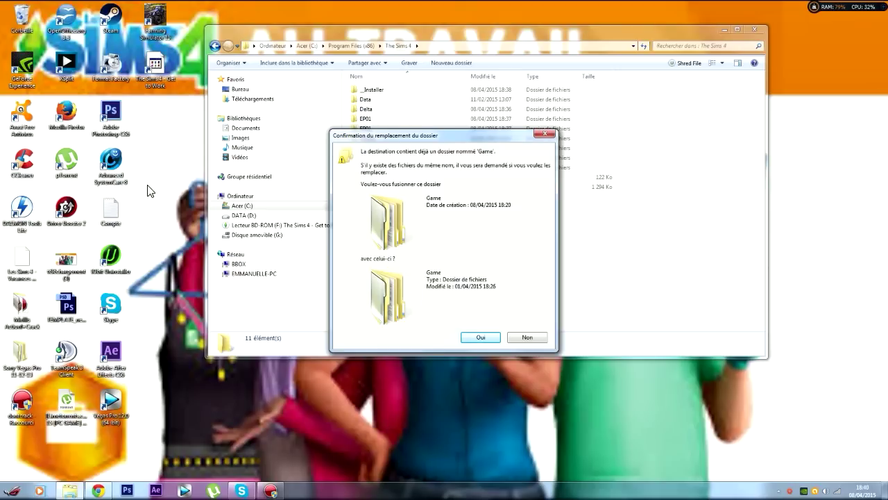
left_click(539, 133)
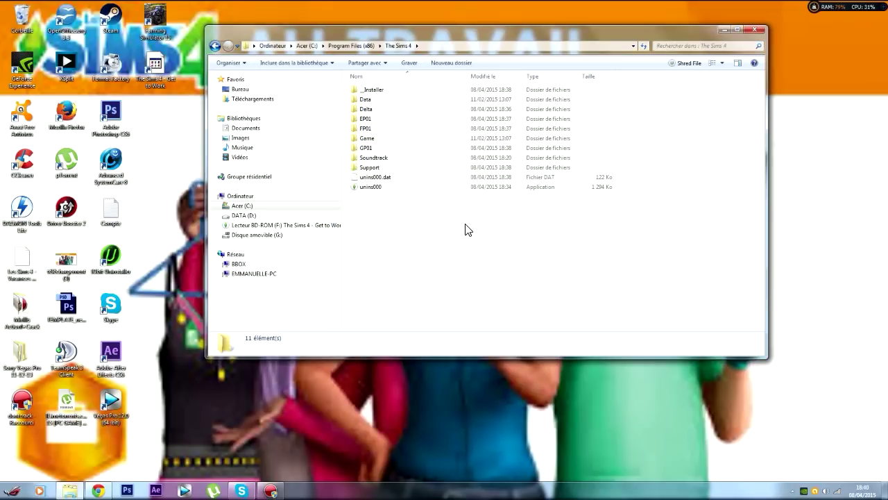
left_click_drag(440, 234, 444, 115)
left_click(429, 218)
Step: Paste the copied Game folder into the The Sims 4 folder, merging all existing folders and replacing every file with the same name
right_click(429, 213)
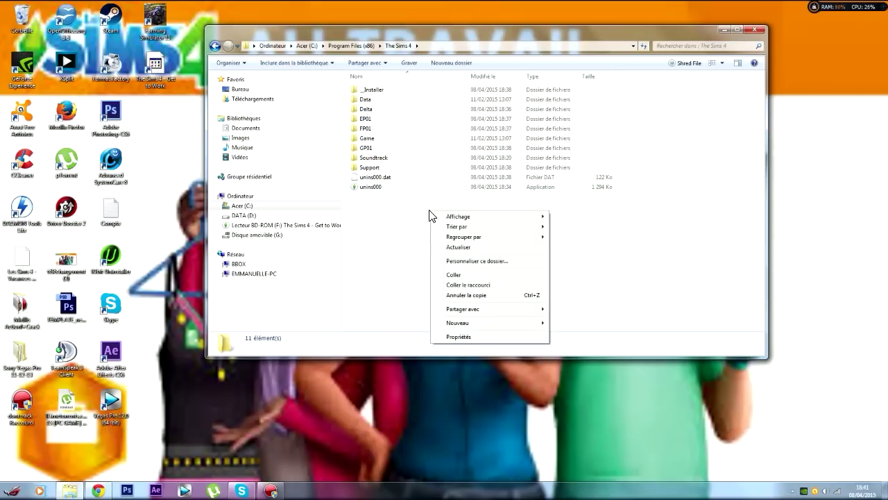
left_click(448, 275)
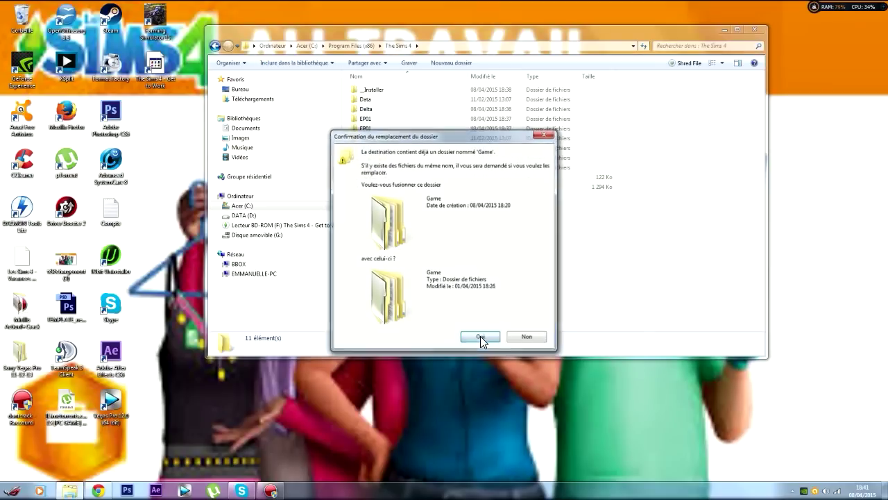
left_click(383, 346)
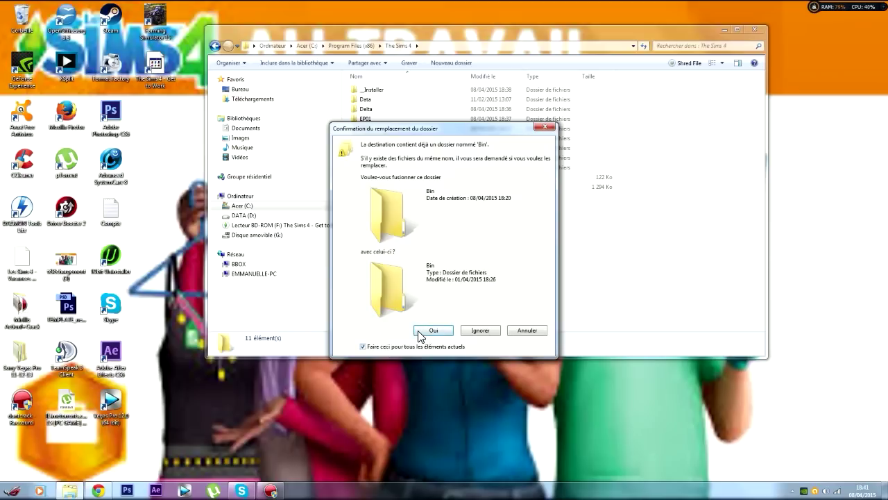
left_click(422, 334)
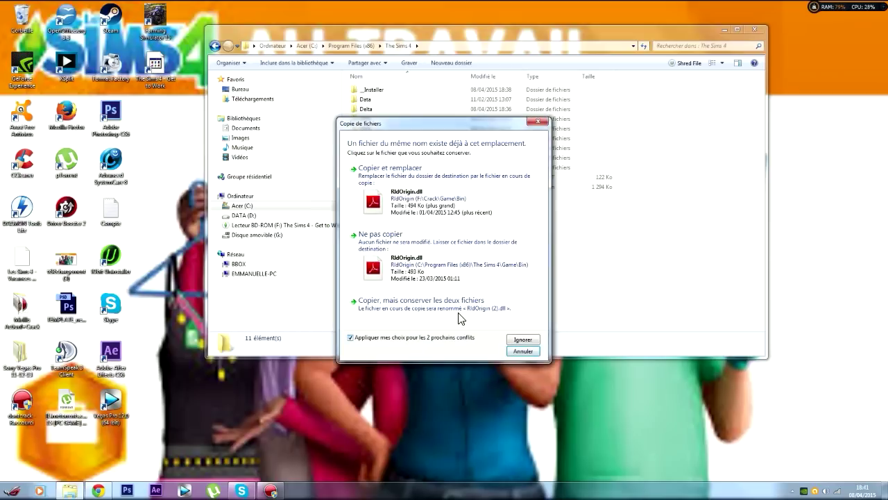
left_click(531, 207)
left_click(442, 282)
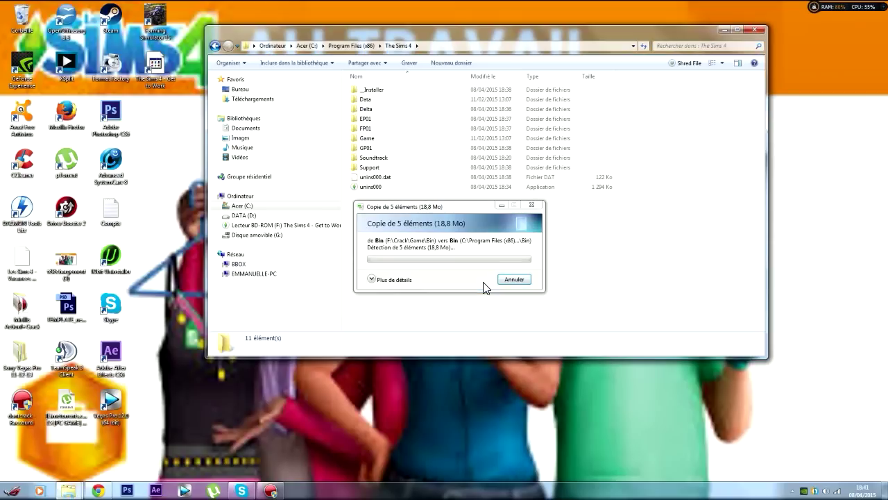
left_click(443, 267)
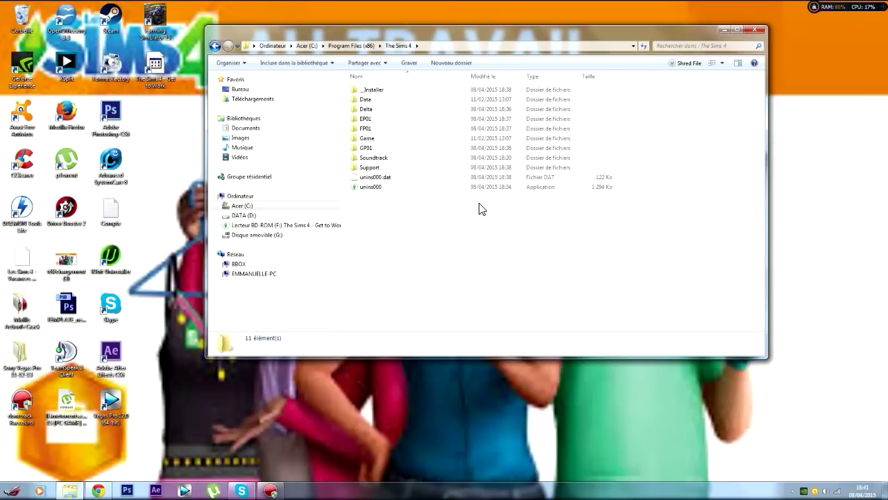
Step: Create a desktop shortcut to the TS4 application in the Game\Bin folder and close the window
double_click(371, 139)
double_click(392, 91)
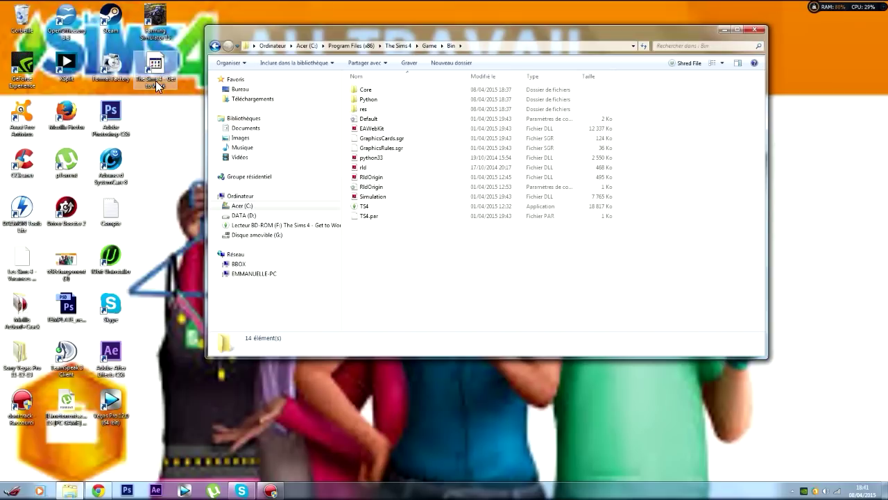
right_click(424, 212)
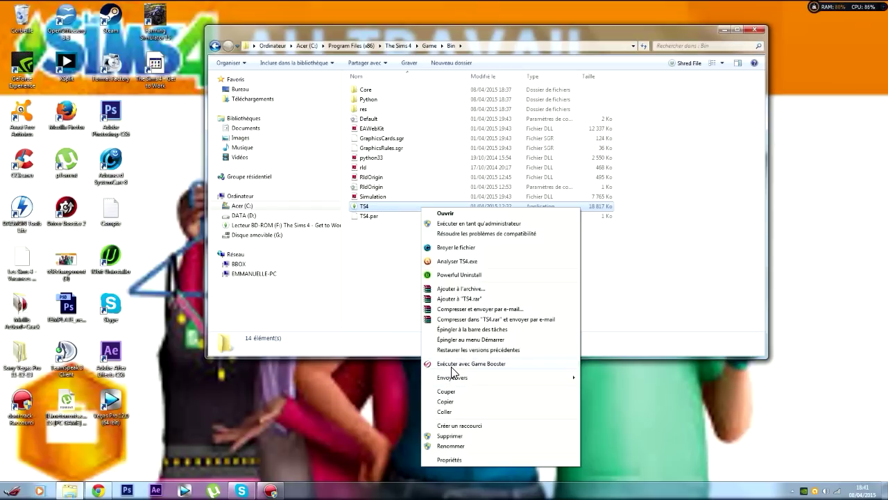
left_click(392, 279)
left_click(381, 207)
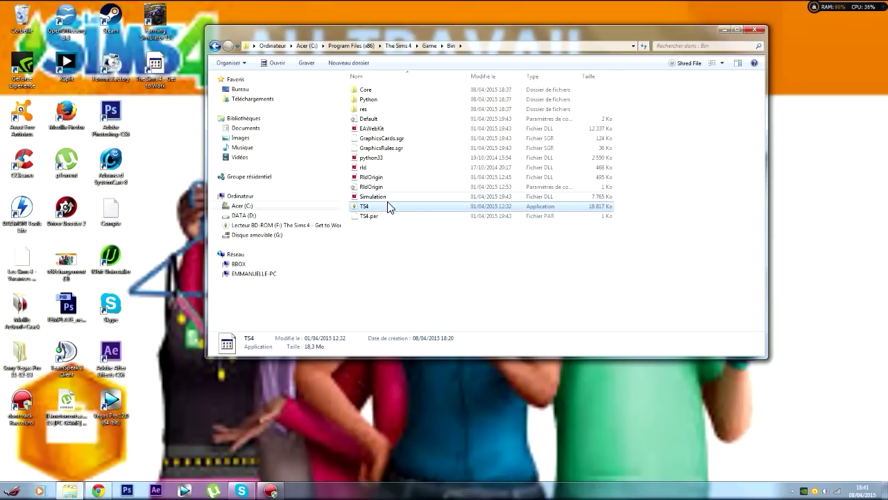
right_click(393, 207)
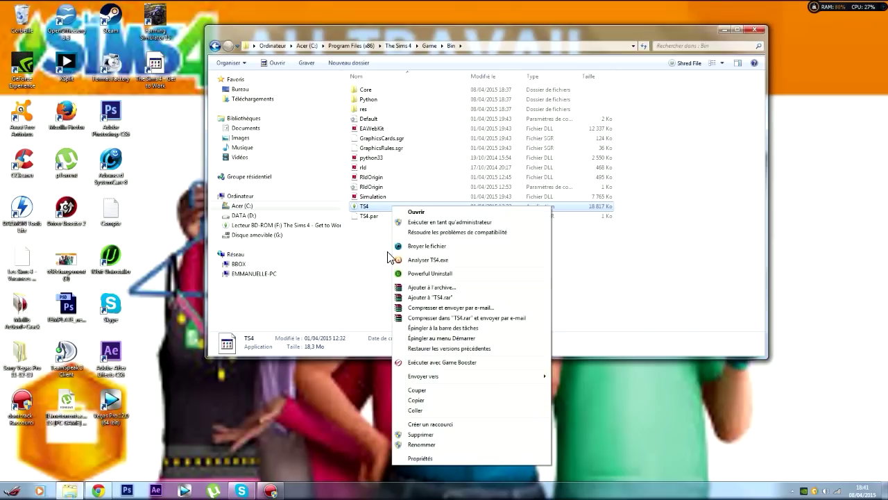
mouse_move(543, 375)
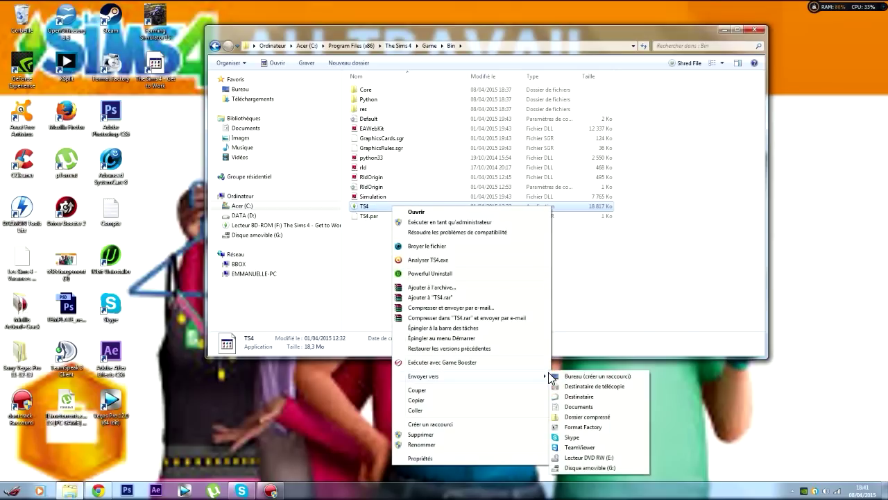
left_click(586, 378)
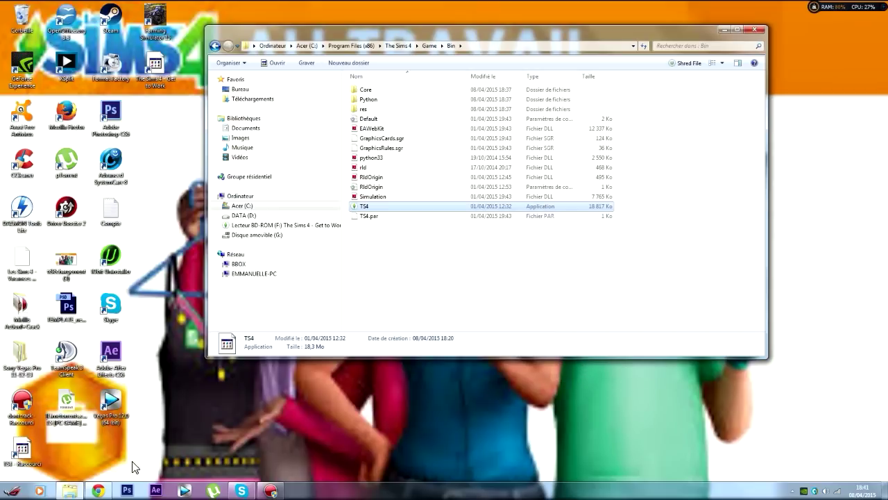
left_click(762, 31)
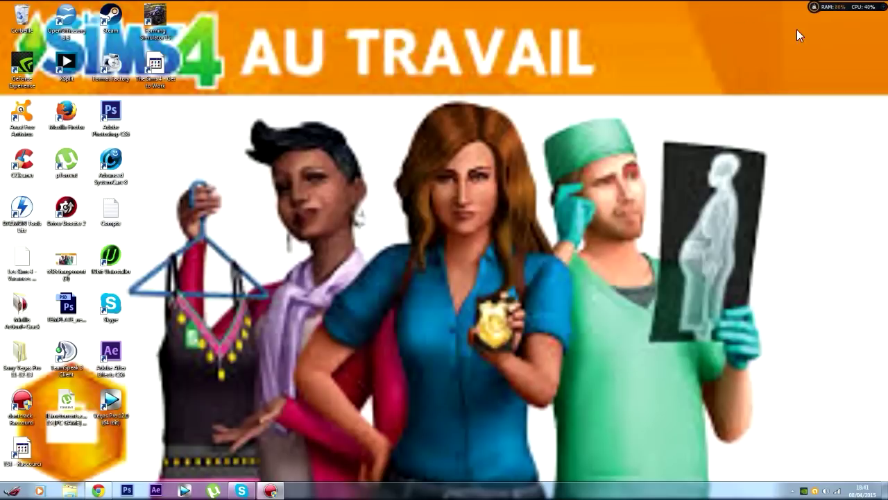
Step: Copy the text "The Sims 4" from the Get to Work shortcut's name, and delete that shortcut from the desktop
right_click(165, 57)
left_click(229, 308)
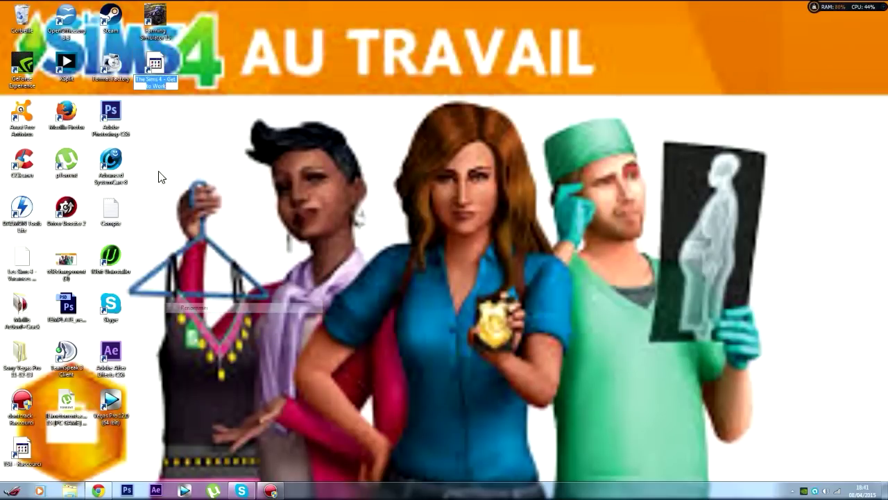
mouse_move(142, 82)
left_mouse_down()
mouse_move(167, 81)
mouse_move(151, 83)
left_mouse_up()
right_click(151, 83)
left_click(238, 113)
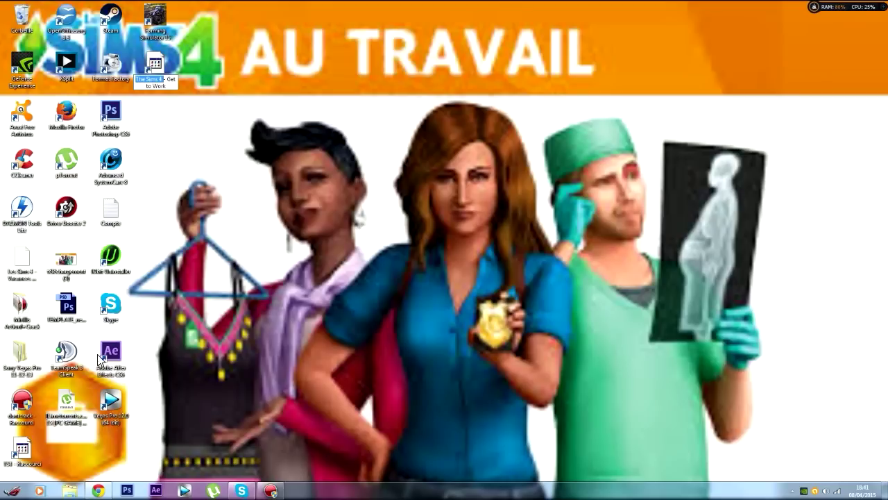
key("Return")
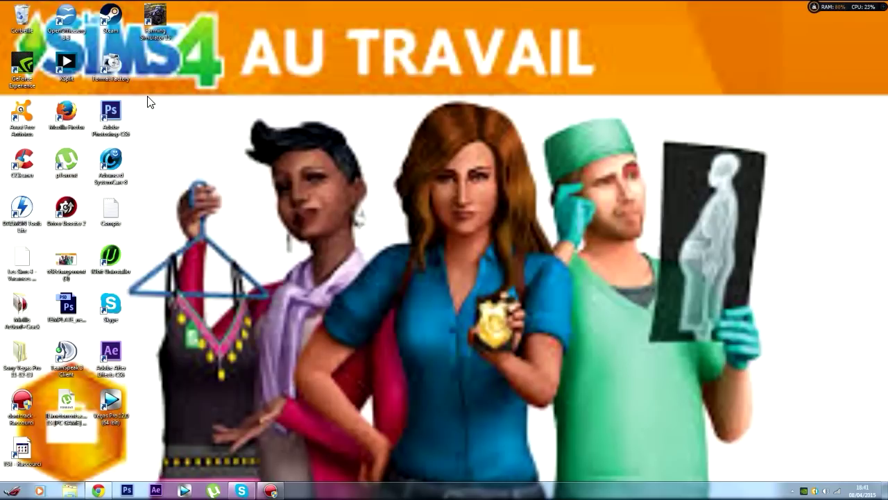
Step: Rename the TS4 - Raccourci desktop shortcut to The Sims 4 and place it below the Farming Simulator 15 icon
right_click(35, 451)
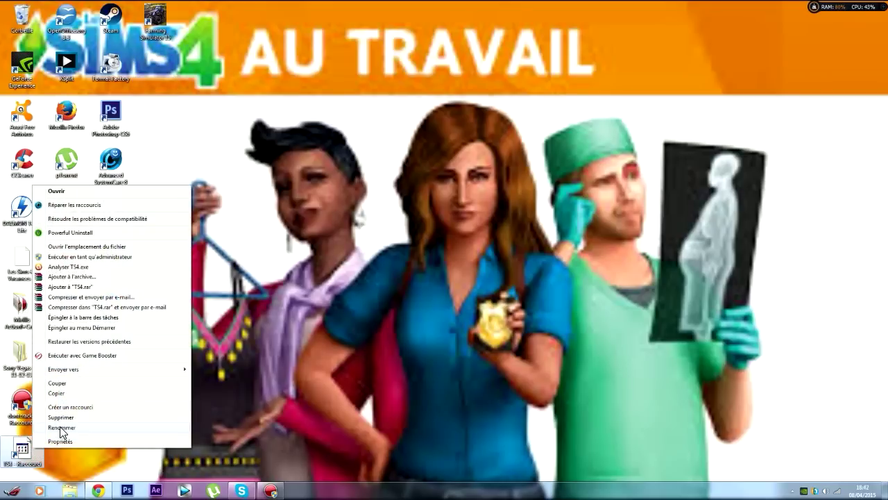
left_click(61, 427)
key("Return")
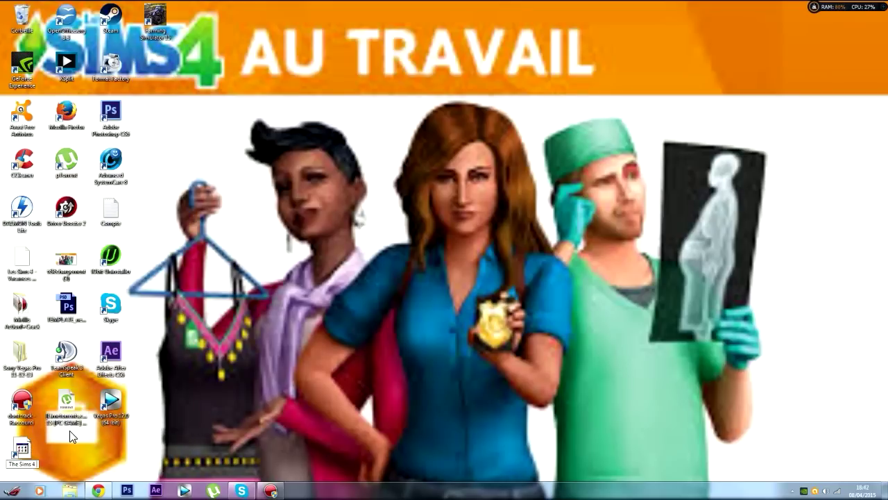
left_click_drag(43, 444, 166, 80)
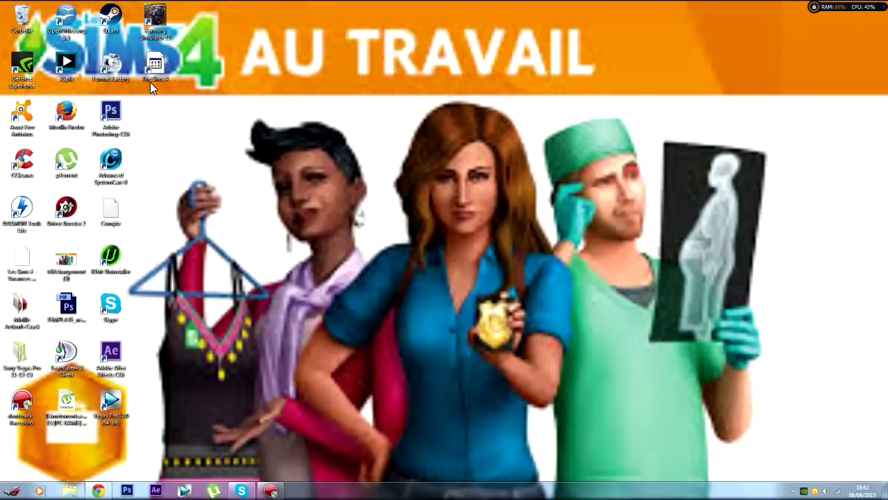
left_click_drag(155, 70, 467, 21)
left_click_drag(373, 123, 548, 28)
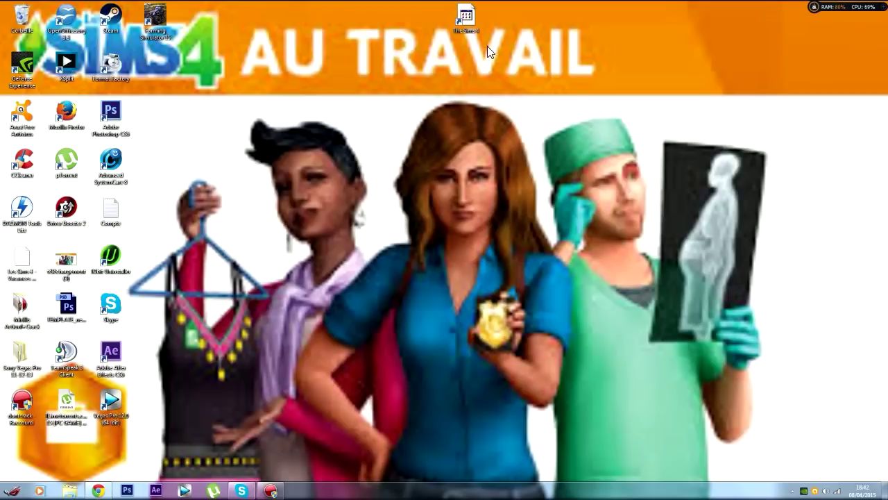
left_click_drag(467, 19, 171, 82)
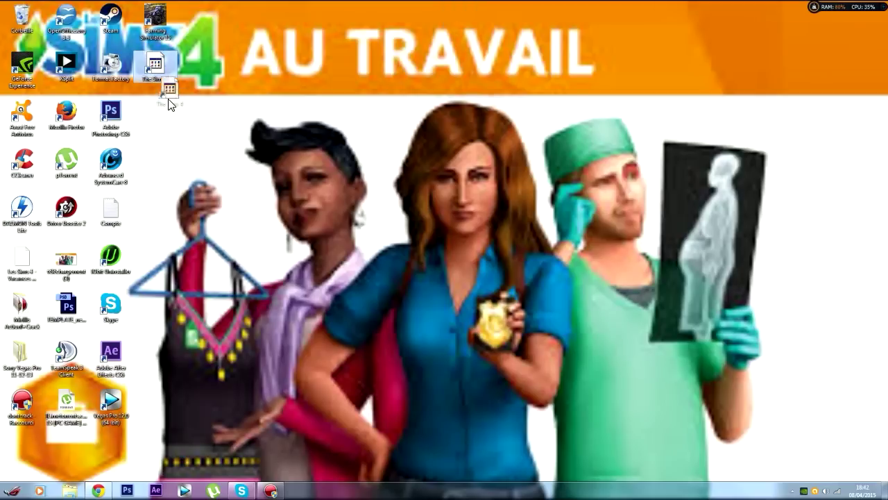
left_click(243, 100)
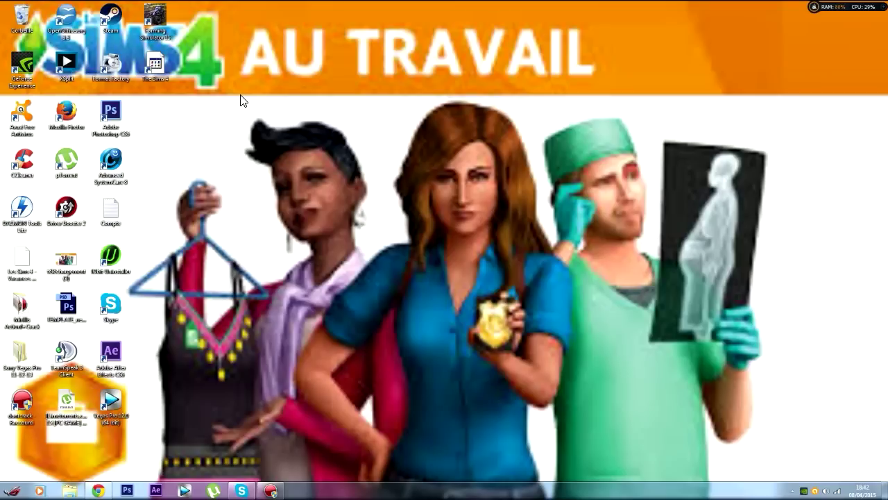
Step: Quit Origin, which is running in the background, and close the list of hidden notification icons
left_click(791, 490)
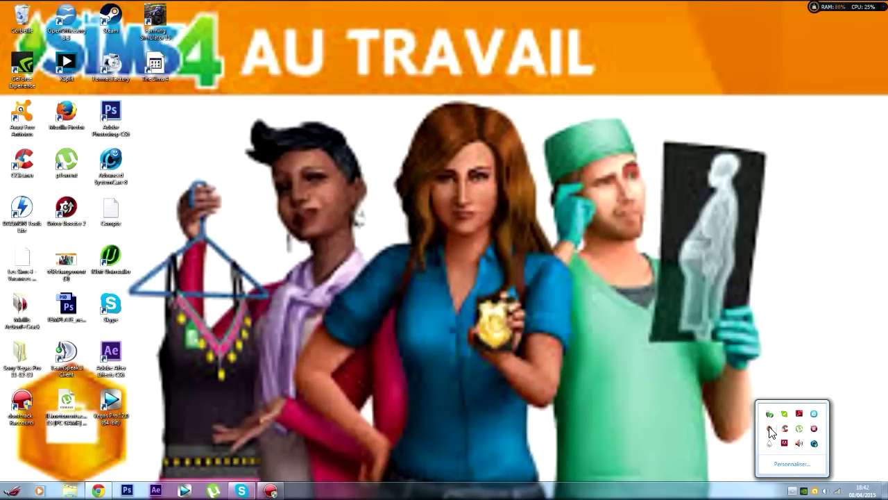
right_click(771, 429)
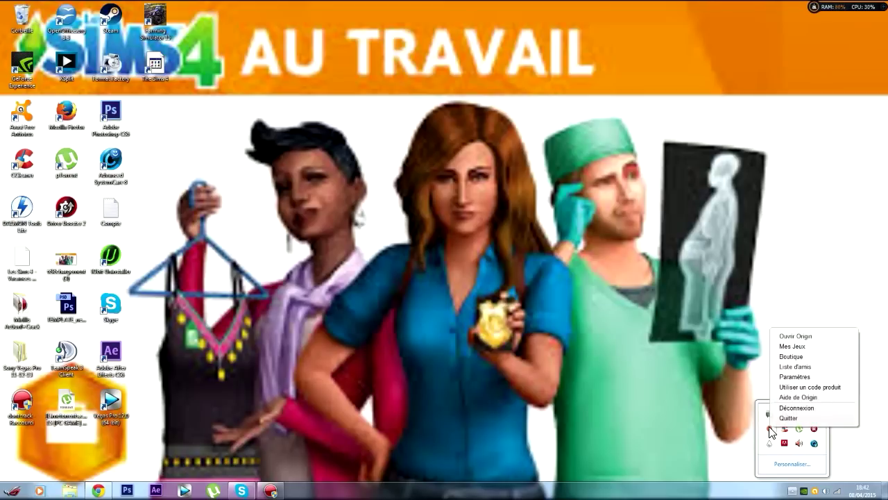
left_click(780, 418)
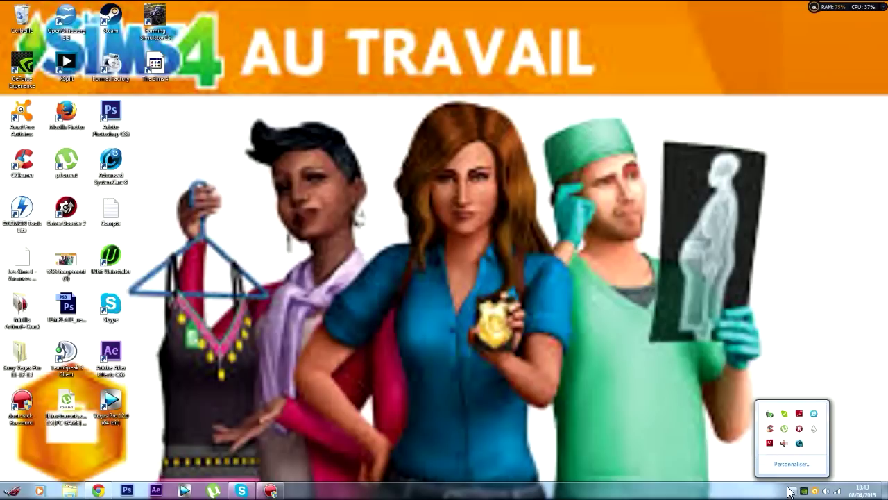
left_click(688, 469)
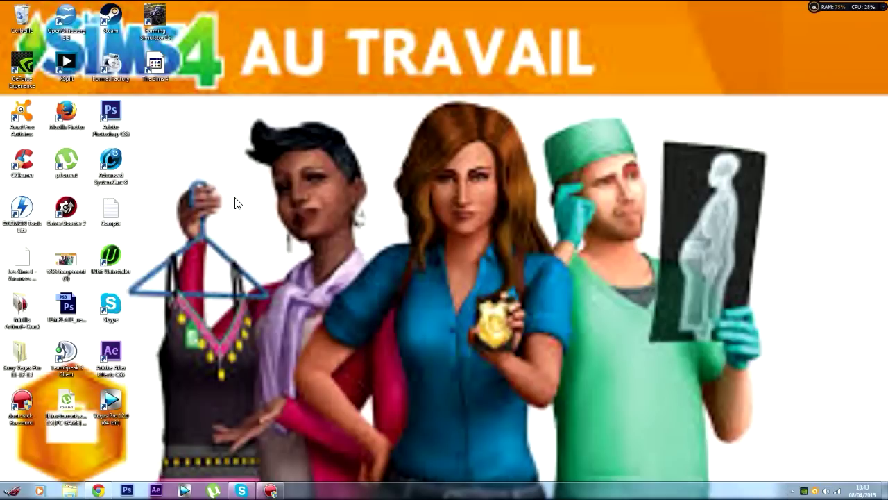